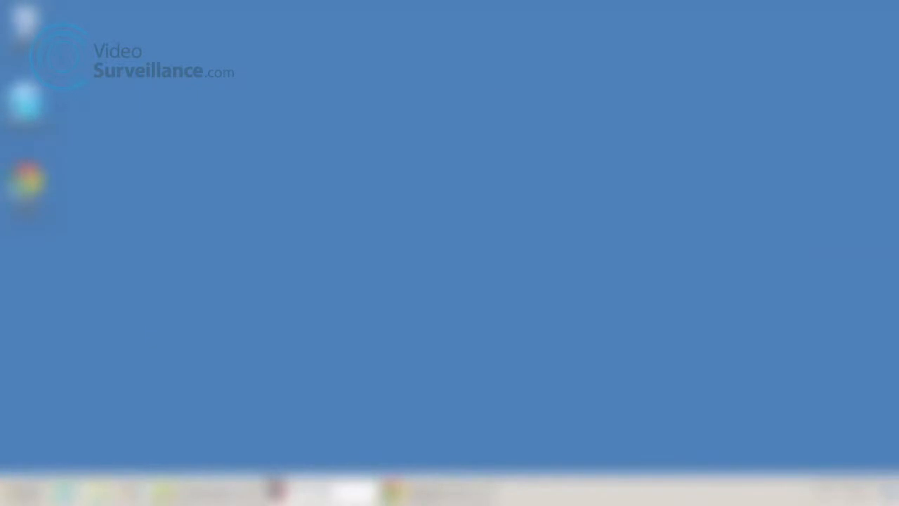
Open the AXIS Design Tool project and rename it Grocery store in its settings.
{"action": "left_click", "coordinate": [417, 493]}
{"action": "left_click", "coordinate": [373, 349]}
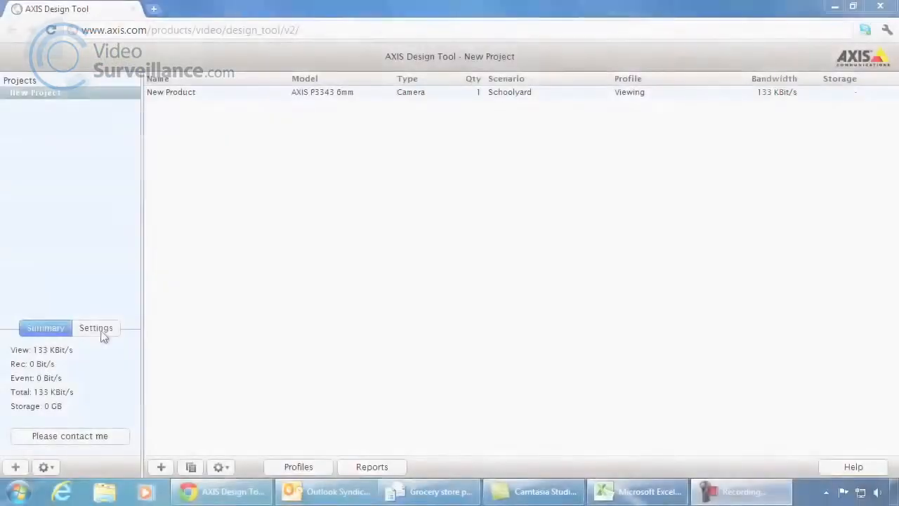
{"action": "left_click", "coordinate": [100, 331]}
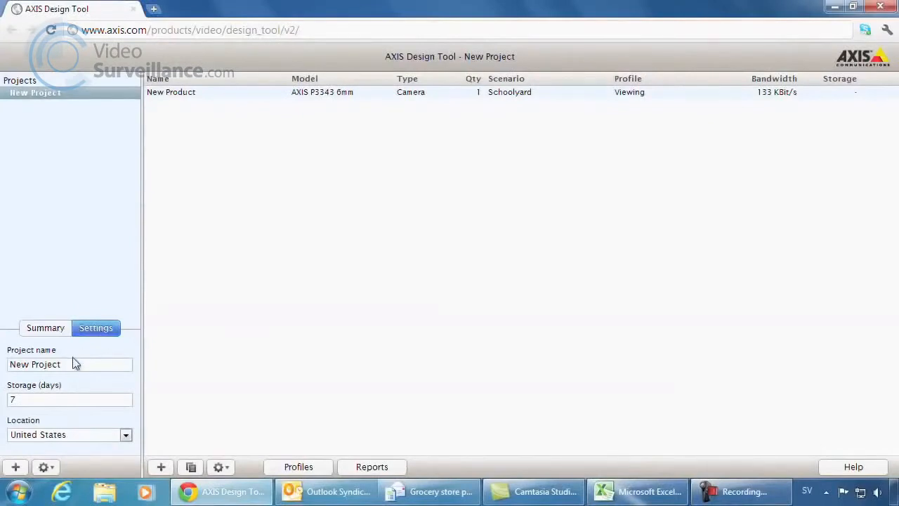
{"action": "left_click_drag", "start_coordinate": [71, 363], "coordinate": [12, 371]}
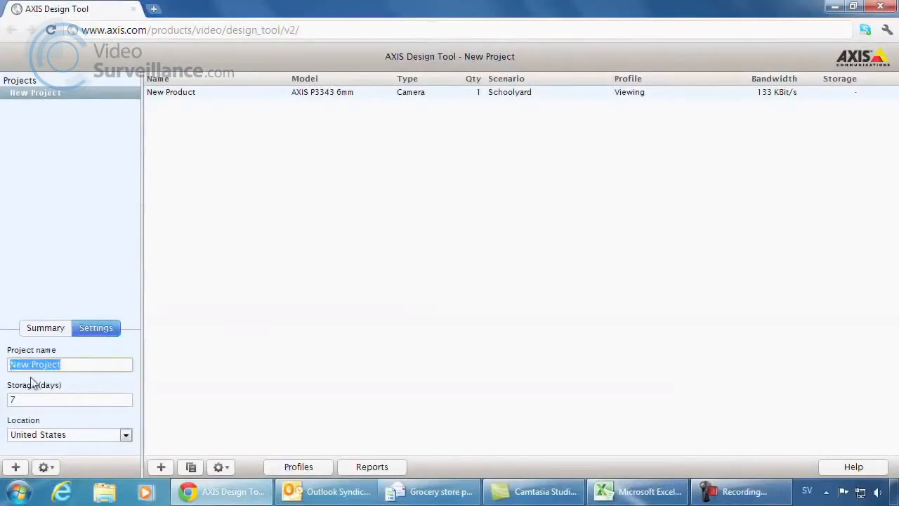
{"action": "type", "text": "Gro"}
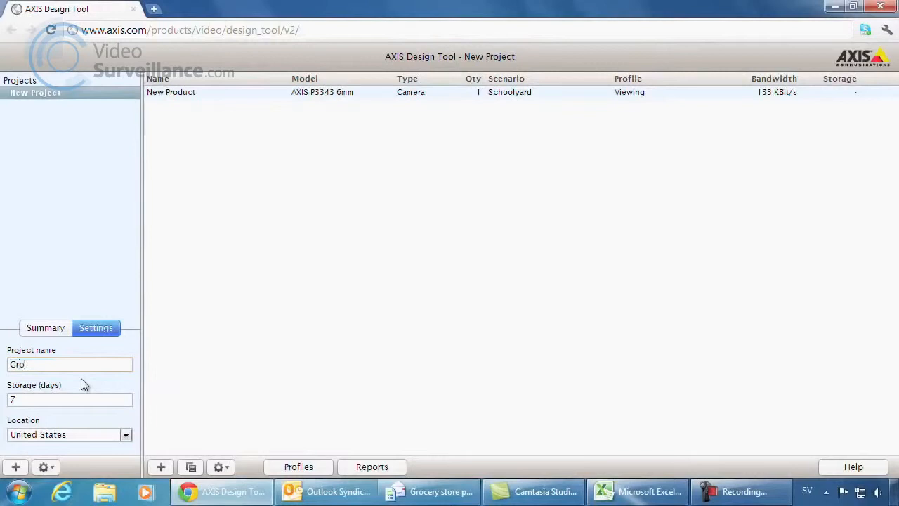
{"action": "type", "text": "cery store"}
Set the Grocery store project's location to Sweden.
{"action": "left_click", "coordinate": [126, 436]}
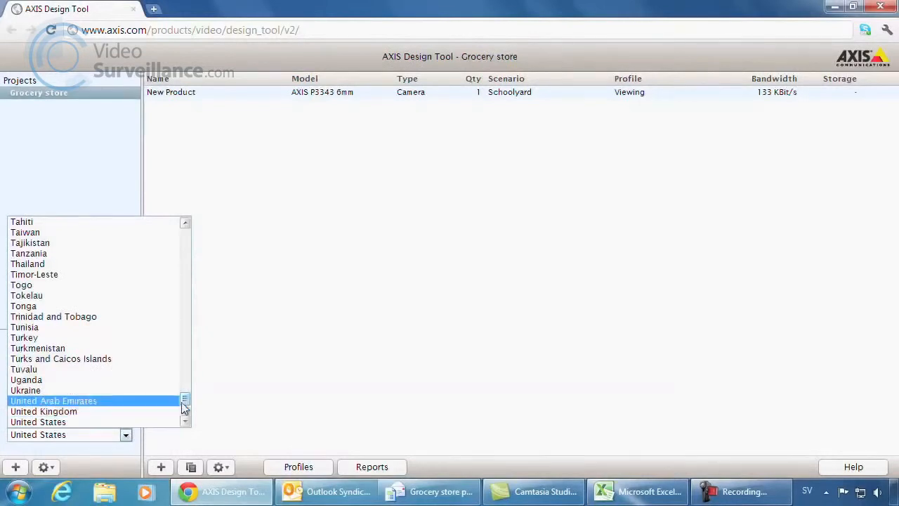
{"action": "left_click_drag", "start_coordinate": [185, 400], "coordinate": [187, 387]}
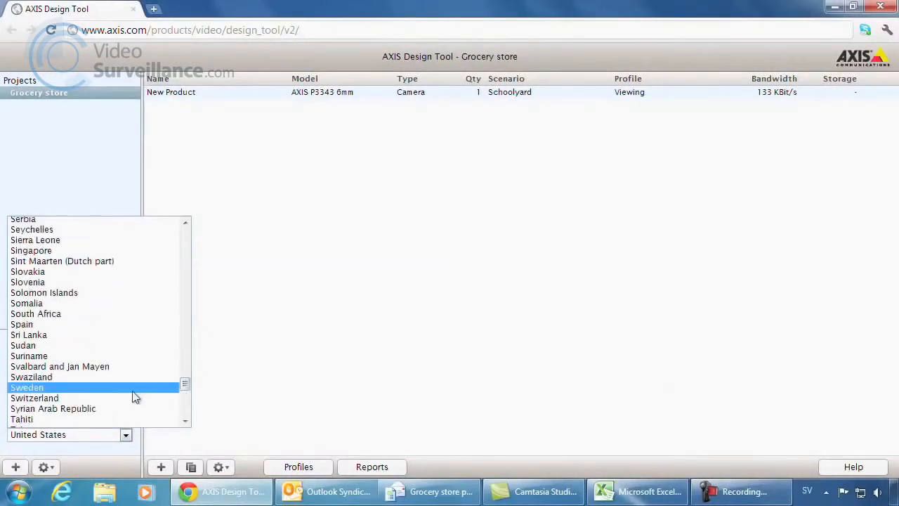
{"action": "left_click", "coordinate": [120, 387]}
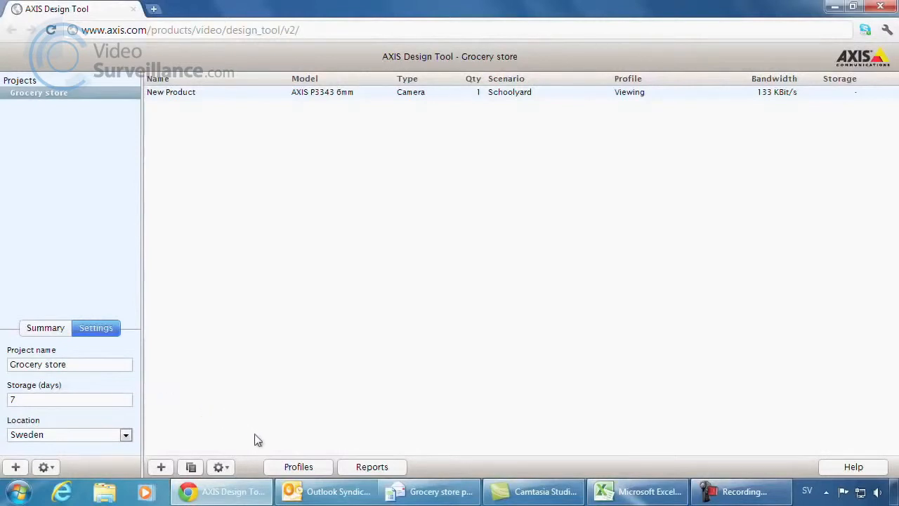
Add a profile named Entrance to the project and turn off its viewing stream.
{"action": "left_click", "coordinate": [295, 467]}
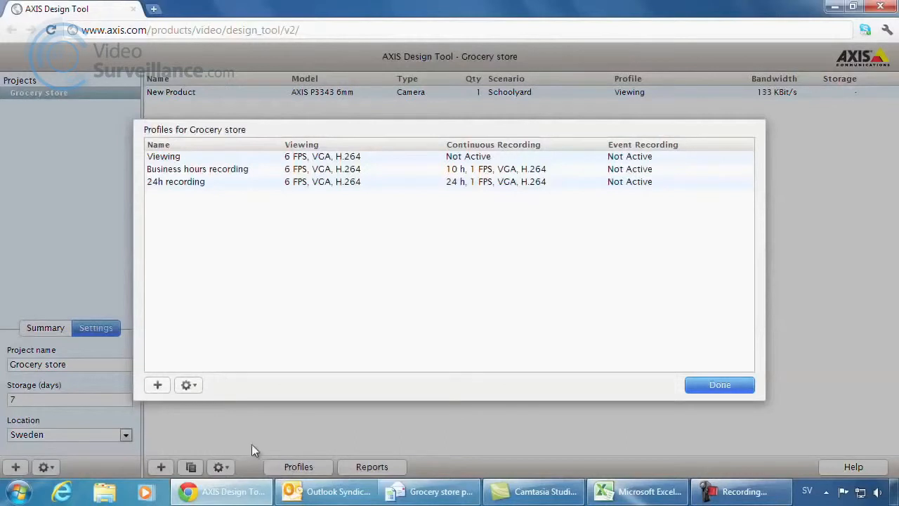
{"action": "left_click", "coordinate": [157, 385]}
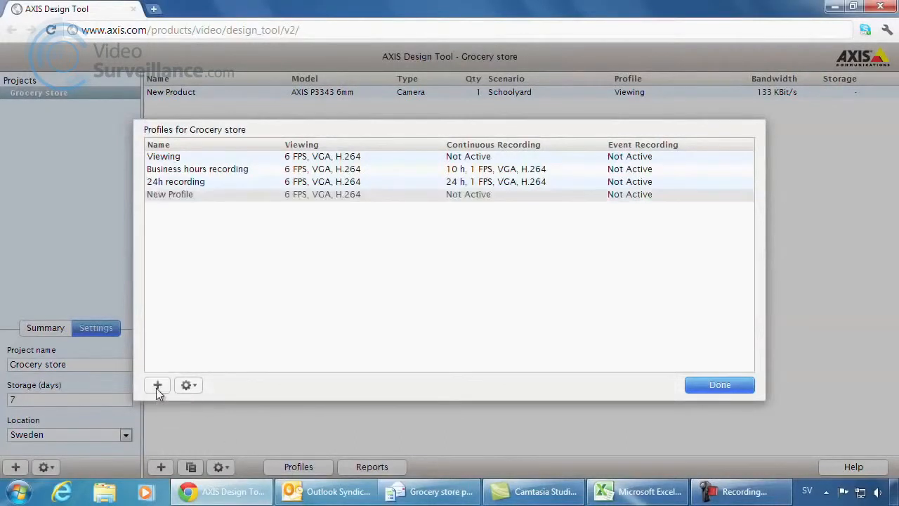
{"action": "double_click", "coordinate": [201, 195]}
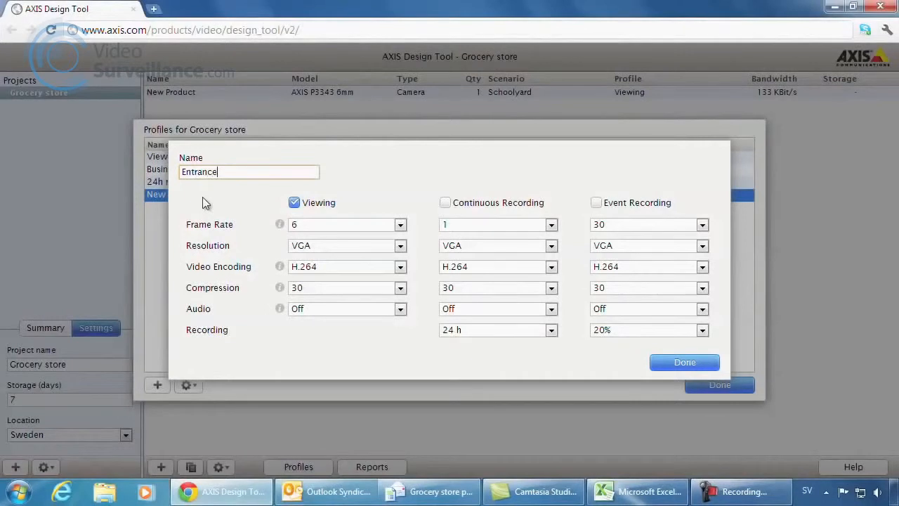
{"action": "left_click", "coordinate": [295, 203]}
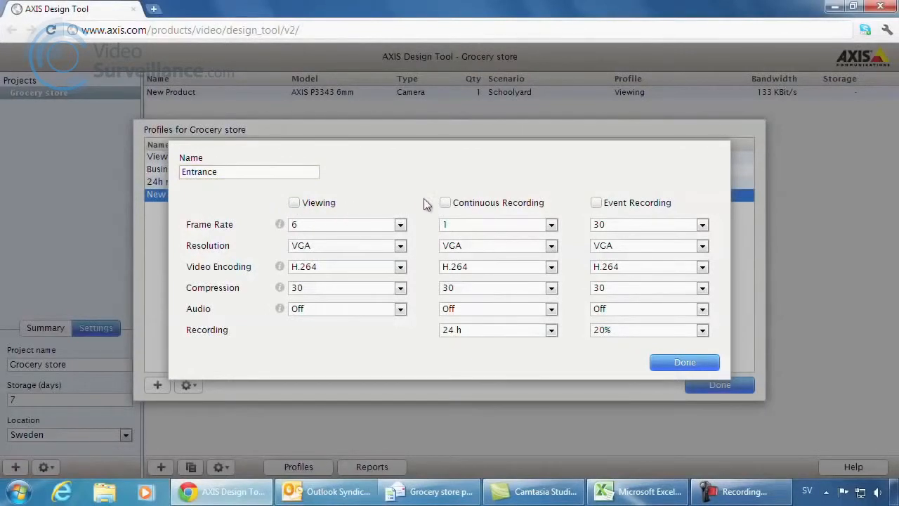
Enable continuous recording for the Entrance profile at 18 FPS, 1080p resolution and 12 h, and save the profile.
{"action": "left_click", "coordinate": [446, 202]}
{"action": "left_click", "coordinate": [552, 224]}
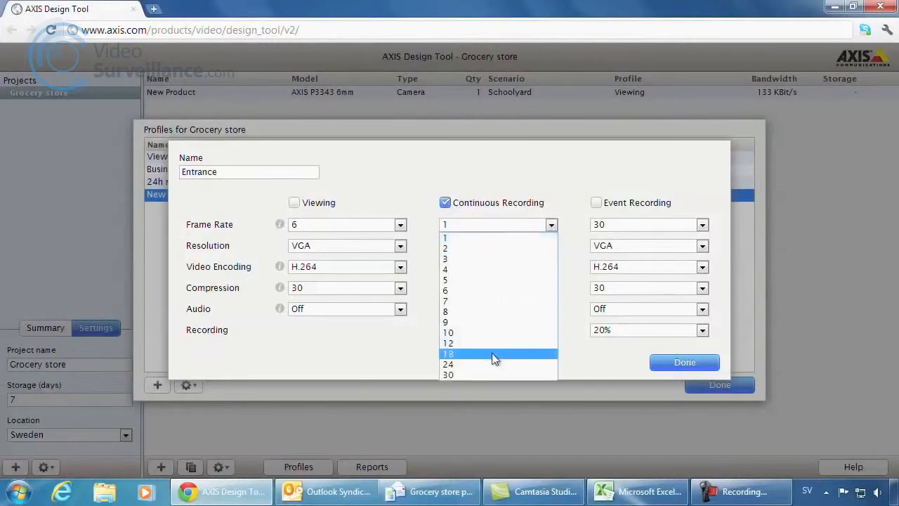
{"action": "left_click", "coordinate": [491, 353]}
{"action": "left_click", "coordinate": [552, 247]}
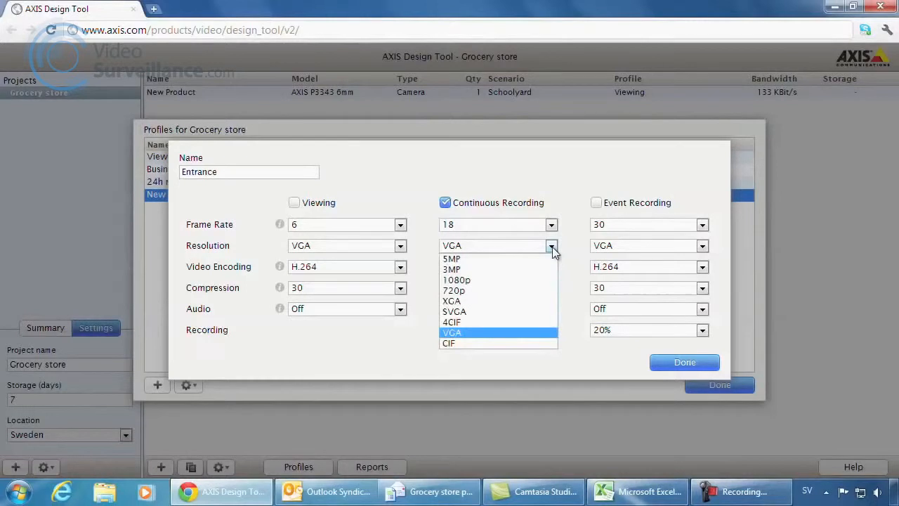
{"action": "left_click", "coordinate": [532, 281]}
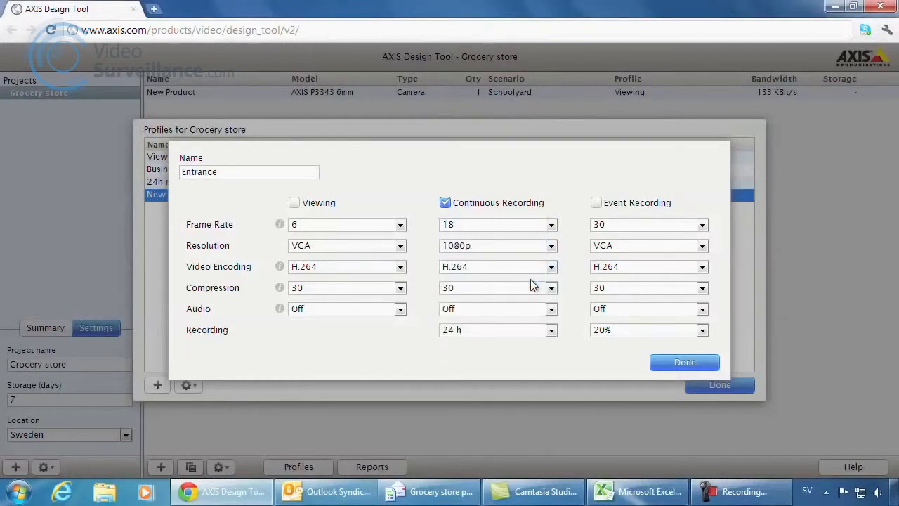
{"action": "left_click", "coordinate": [551, 330]}
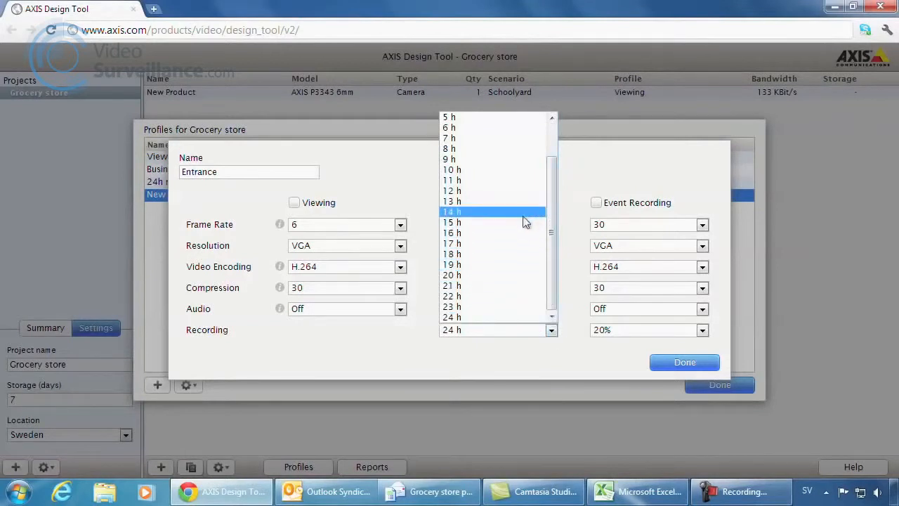
{"action": "left_click", "coordinate": [509, 191]}
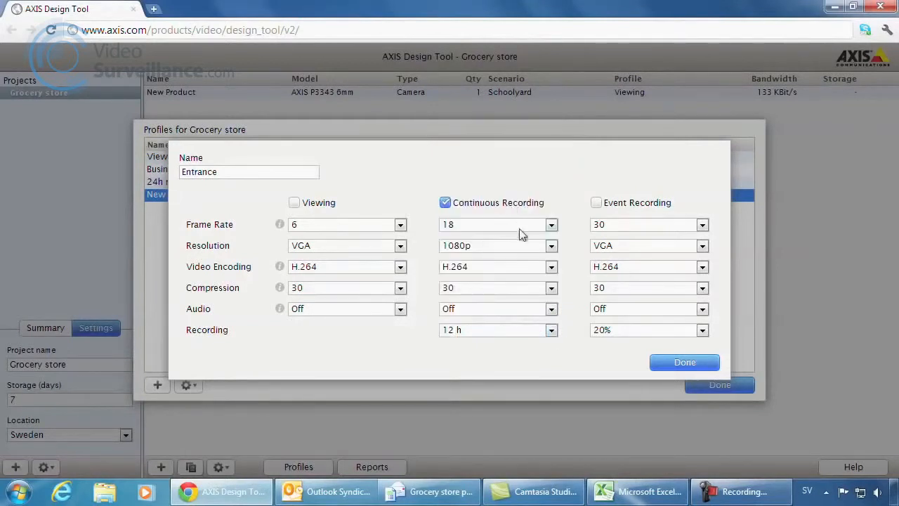
{"action": "left_click", "coordinate": [657, 366]}
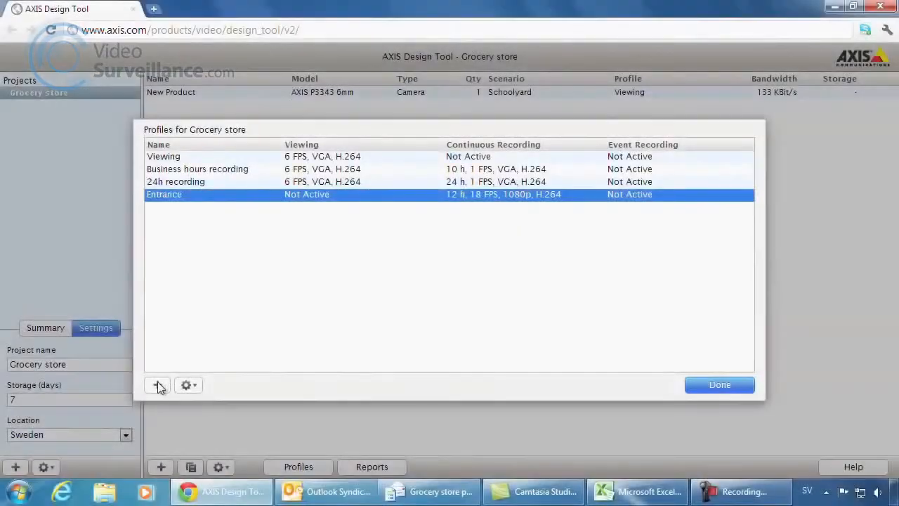
Add another profile named Grocery with viewing turned off and continuous recording turned on.
{"action": "left_click", "coordinate": [157, 386]}
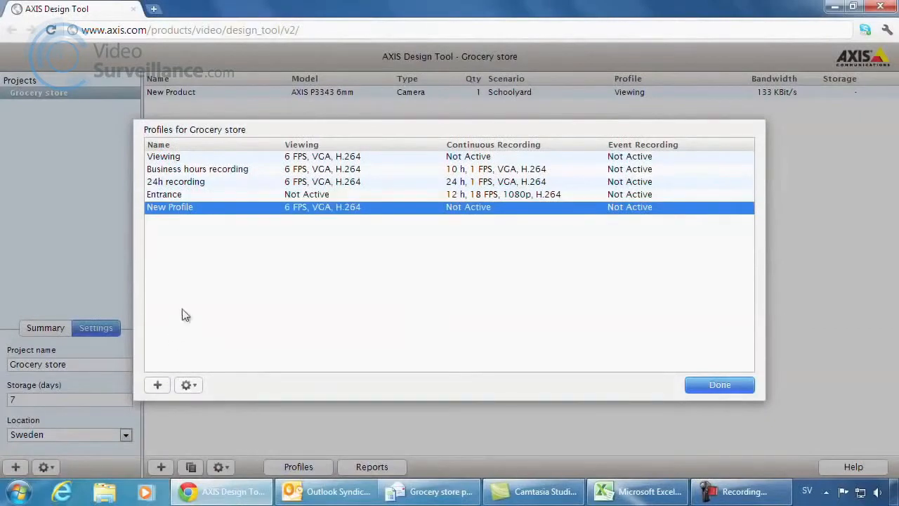
{"action": "double_click", "coordinate": [208, 208]}
{"action": "triple_click", "coordinate": [229, 173]}
{"action": "type", "text": "Grocery"}
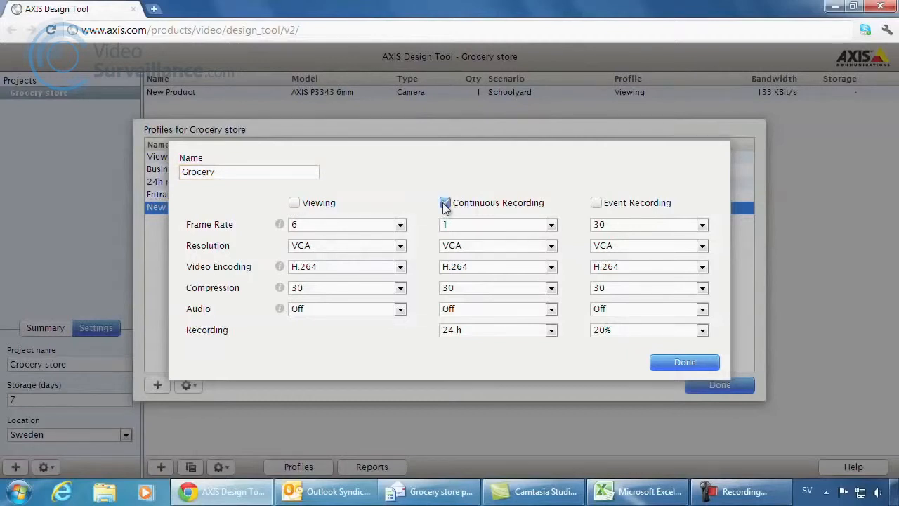
Set the Grocery profile's continuous recording to 6 FPS, 720p resolution and 12 h.
{"action": "left_click", "coordinate": [551, 225]}
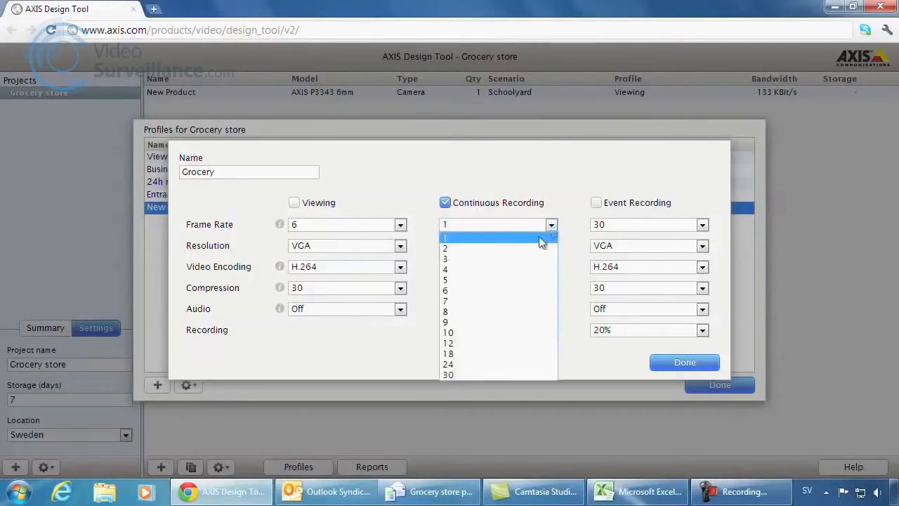
{"action": "left_click", "coordinate": [512, 290]}
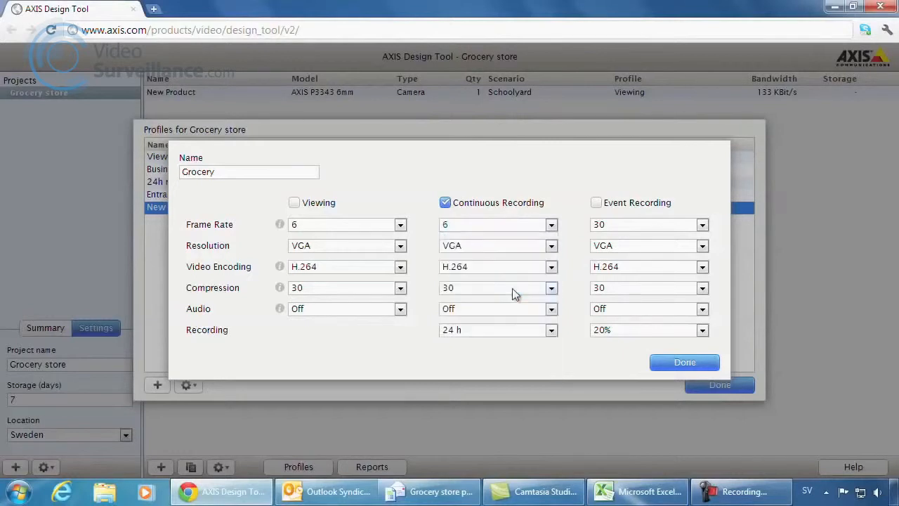
{"action": "left_click", "coordinate": [551, 246]}
{"action": "left_click", "coordinate": [534, 290]}
{"action": "left_click", "coordinate": [551, 330]}
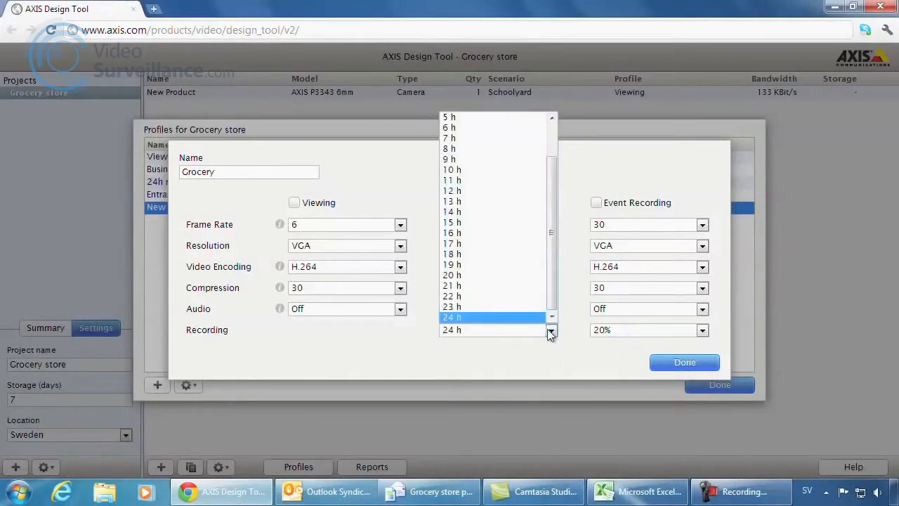
{"action": "left_click", "coordinate": [494, 191]}
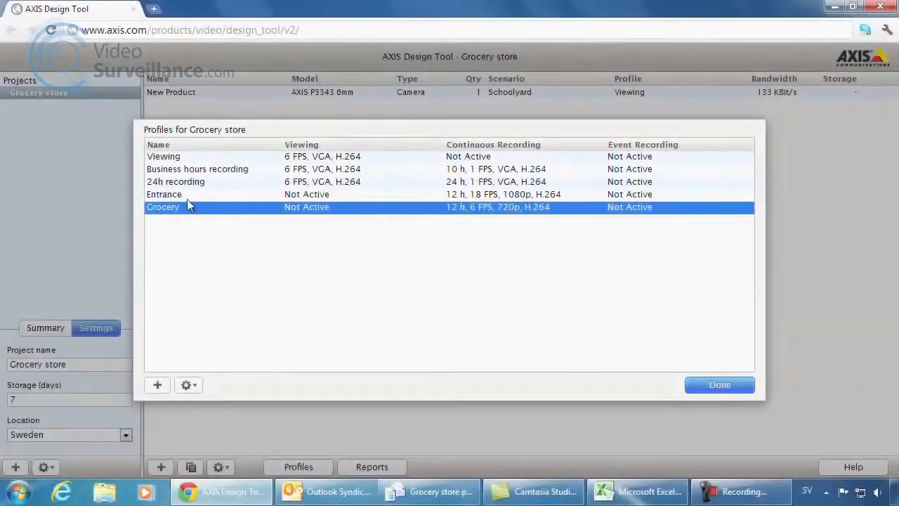
Duplicate the Entrance profile and rename the copy Checkout line.
{"action": "left_click", "coordinate": [180, 198]}
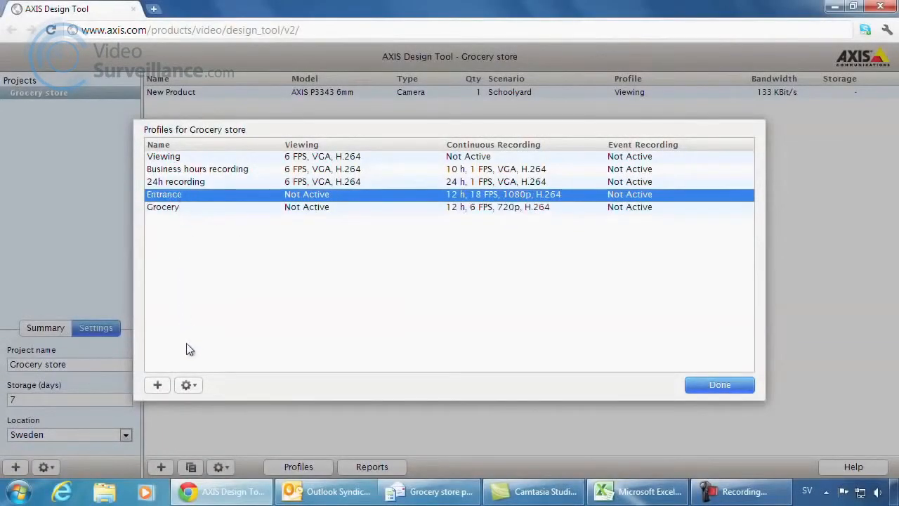
{"action": "left_click", "coordinate": [186, 384]}
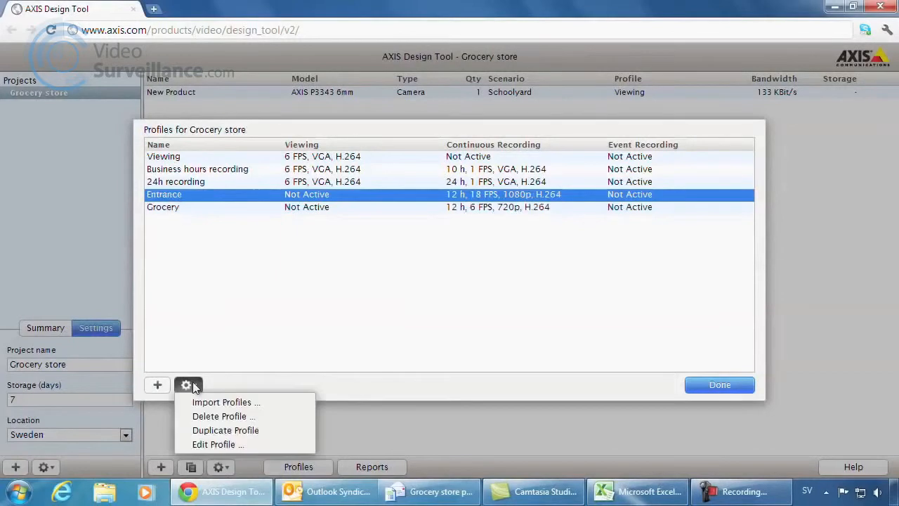
{"action": "left_click", "coordinate": [212, 431]}
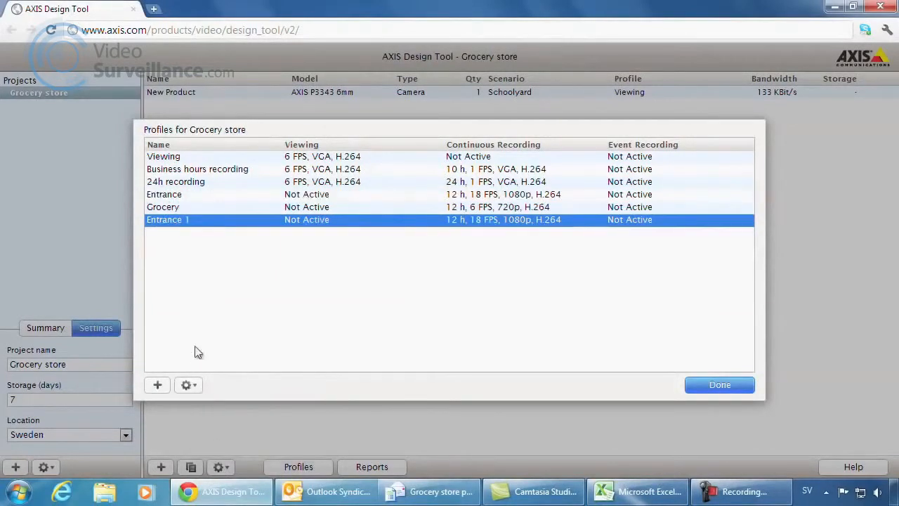
{"action": "double_click", "coordinate": [182, 221]}
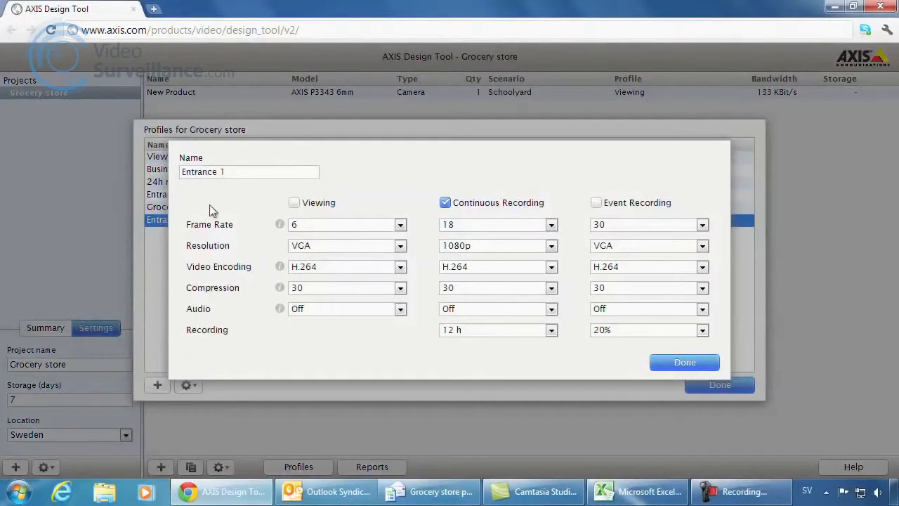
{"action": "left_click_drag", "start_coordinate": [229, 174], "coordinate": [181, 172]}
{"action": "type", "text": "Checkout line"}
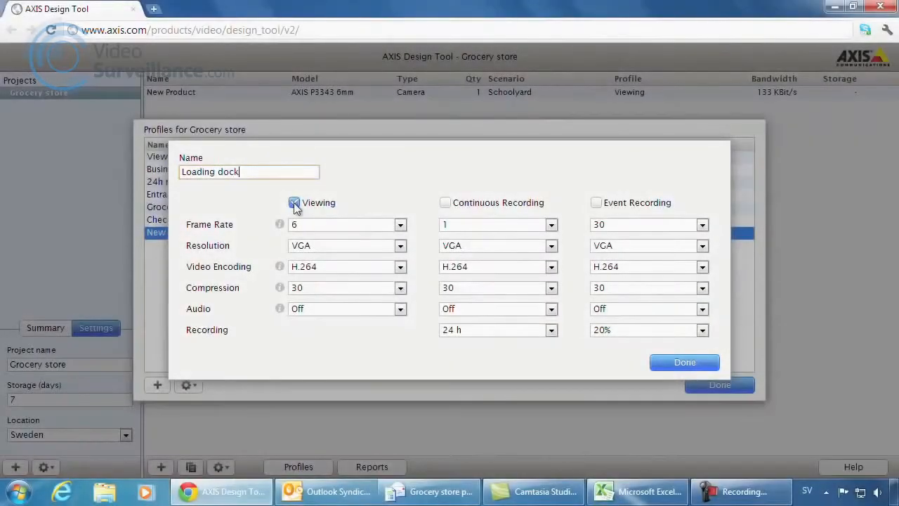
Configure the Loading dock profile for event recording only, at 24 FPS, 720p resolution and 30% recording, and save it.
{"action": "left_click", "coordinate": [295, 203]}
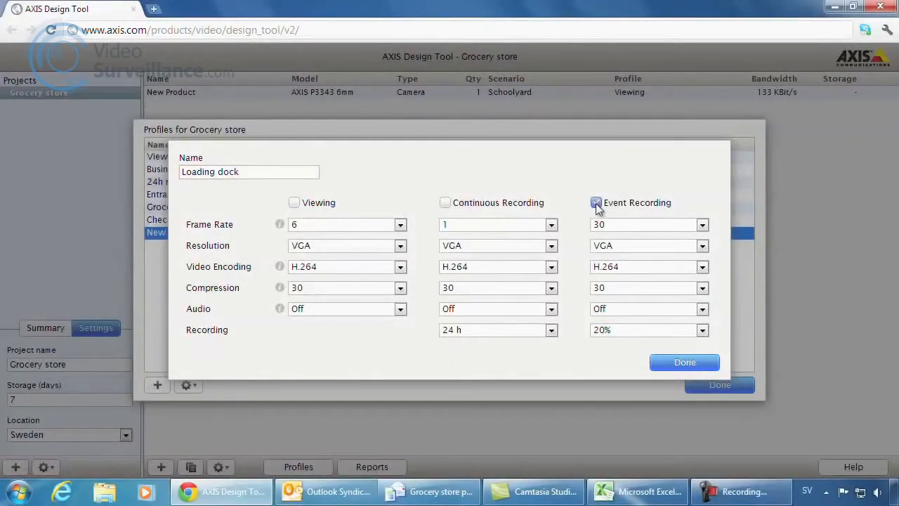
{"action": "left_click", "coordinate": [703, 224]}
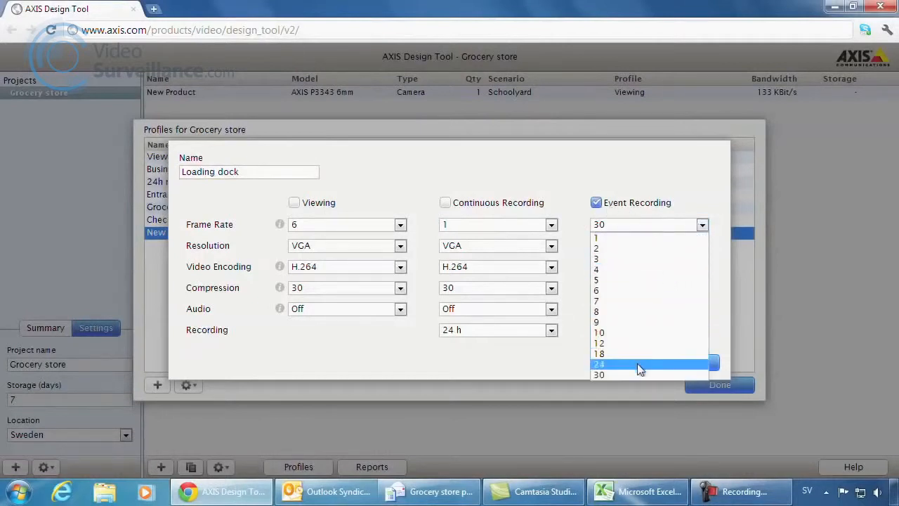
{"action": "left_click", "coordinate": [638, 364]}
{"action": "left_click", "coordinate": [703, 246]}
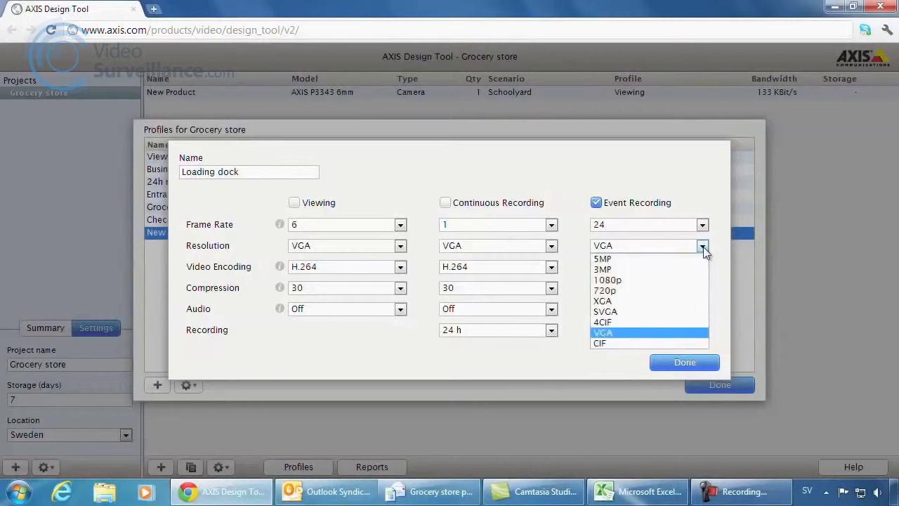
{"action": "left_click", "coordinate": [680, 292]}
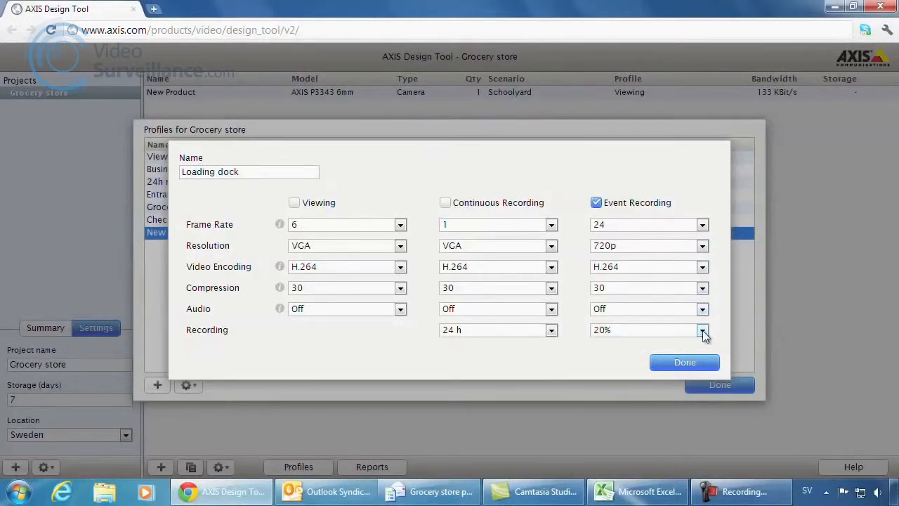
{"action": "left_click", "coordinate": [703, 330]}
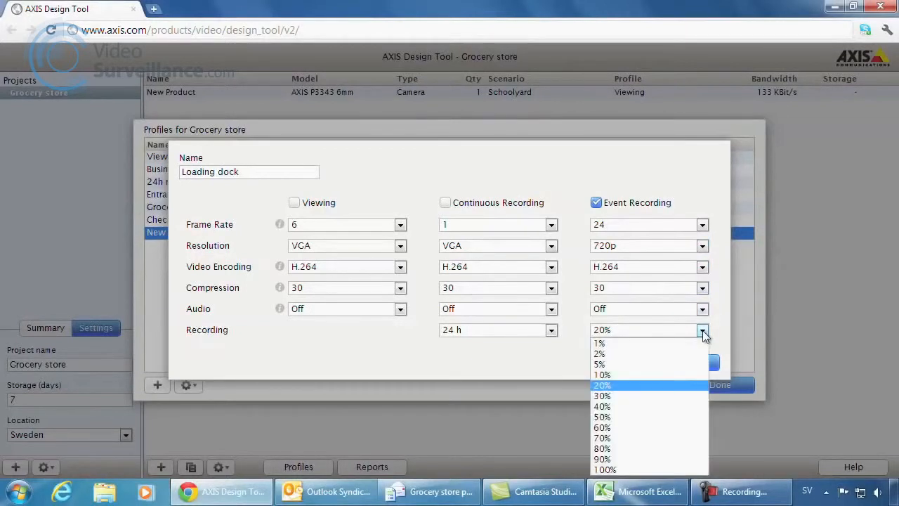
{"action": "left_click", "coordinate": [668, 397]}
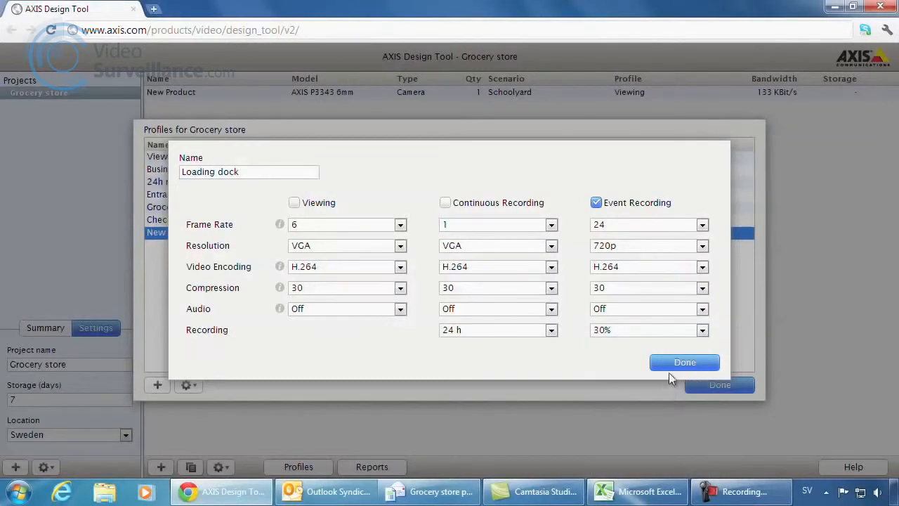
{"action": "left_click", "coordinate": [672, 364]}
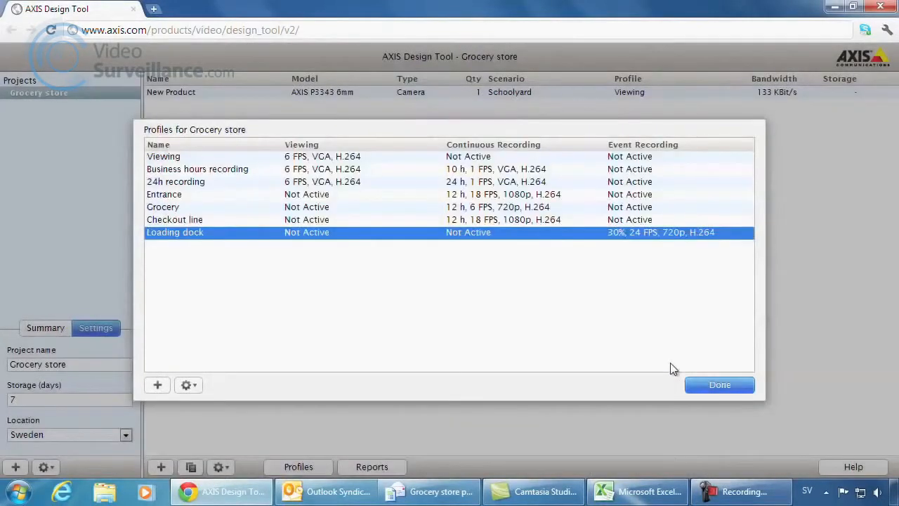
Close the profile list, rename the New Product camera as Entrance and set its model to AXIS P3346-VE.
{"action": "left_click", "coordinate": [702, 386]}
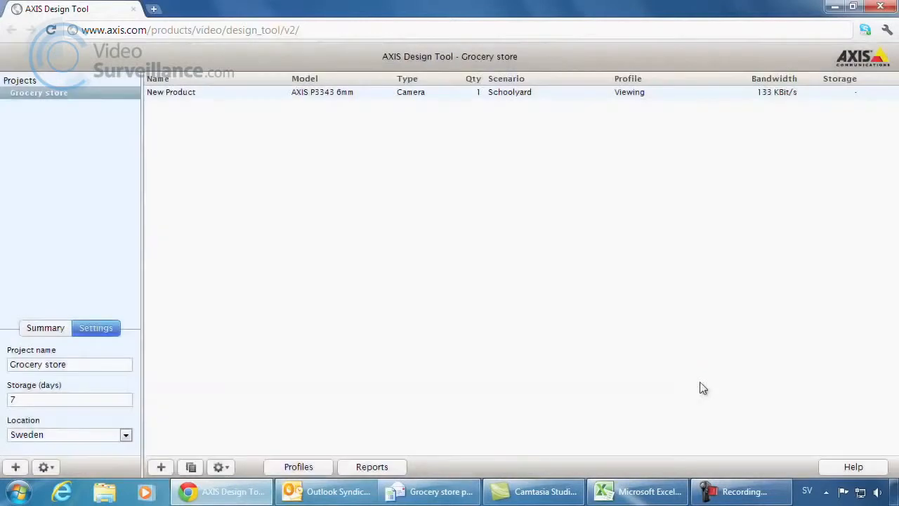
{"action": "double_click", "coordinate": [207, 94]}
{"action": "double_click", "coordinate": [236, 137]}
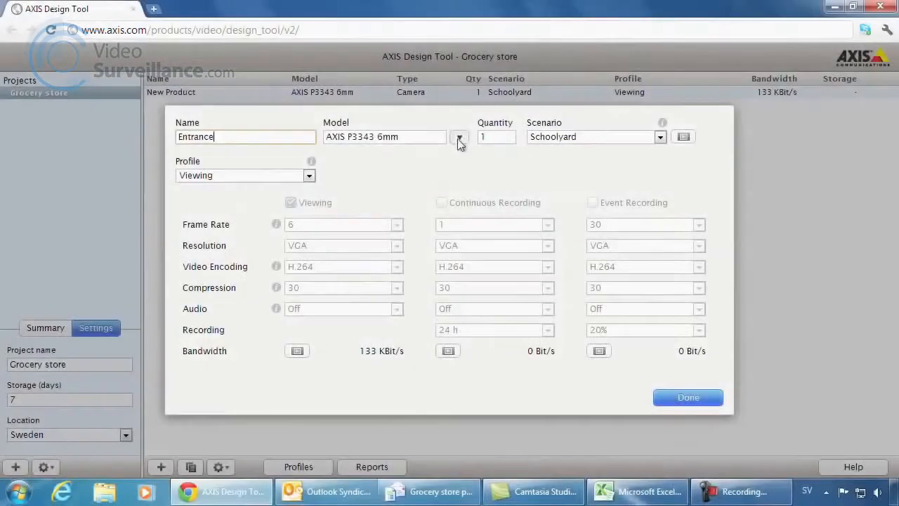
{"action": "left_click", "coordinate": [460, 137]}
{"action": "left_click_drag", "start_coordinate": [463, 159], "coordinate": [462, 231]}
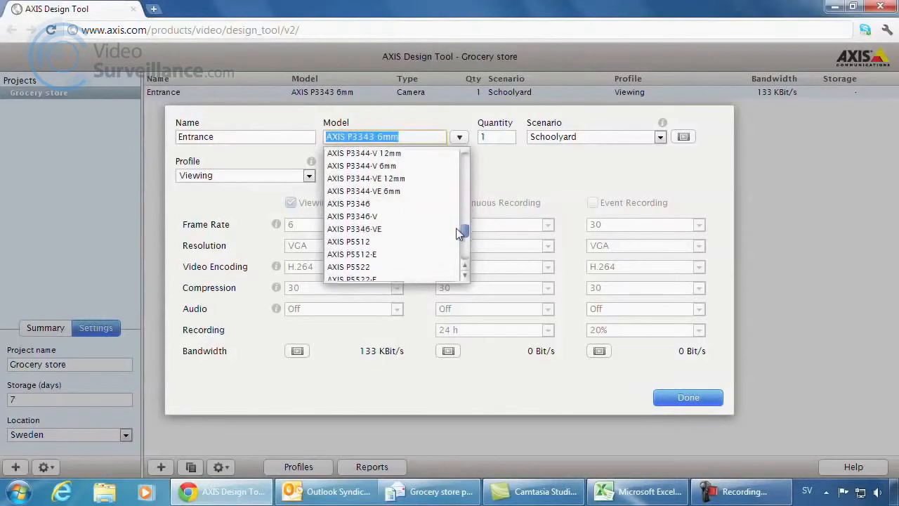
{"action": "left_click", "coordinate": [380, 234]}
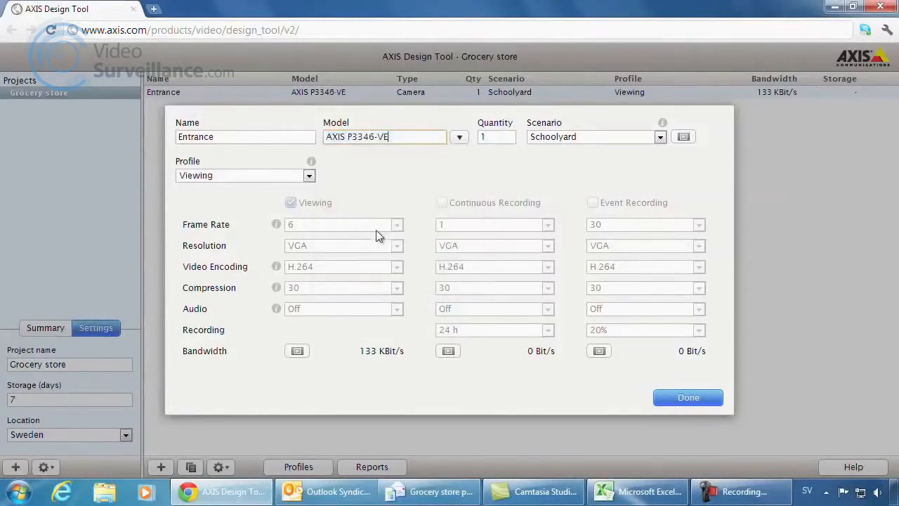
Examine the available scenarios for the Entrance camera and preview the Schoolyard scenario's sample video.
{"action": "left_click", "coordinate": [660, 138]}
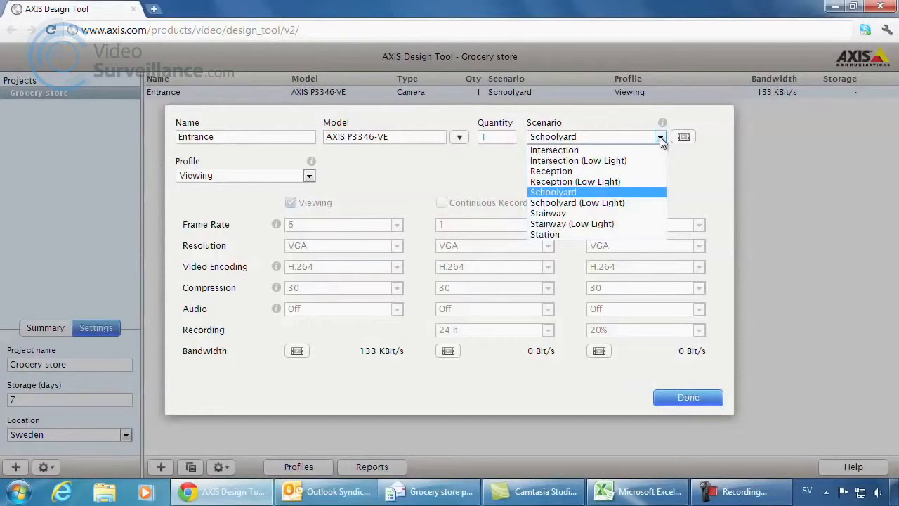
{"action": "left_click", "coordinate": [660, 138]}
{"action": "mouse_move", "coordinate": [663, 125]}
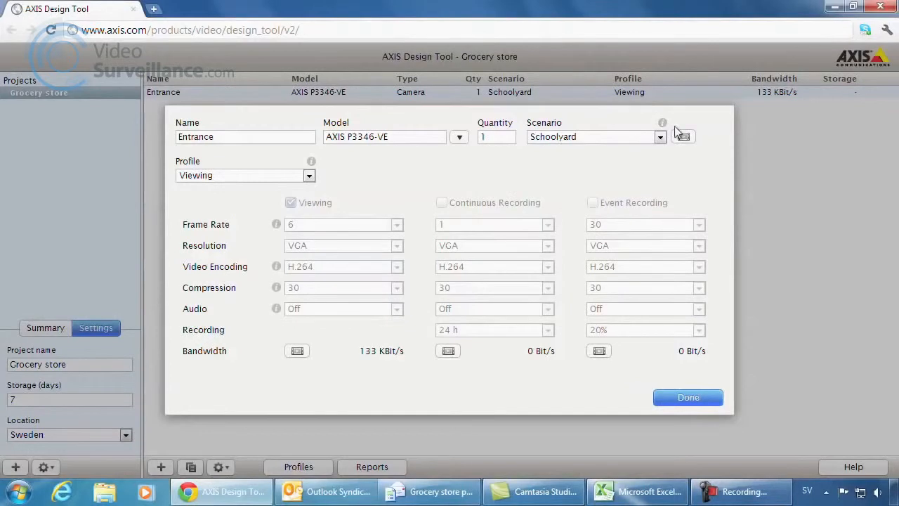
{"action": "left_click", "coordinate": [683, 137]}
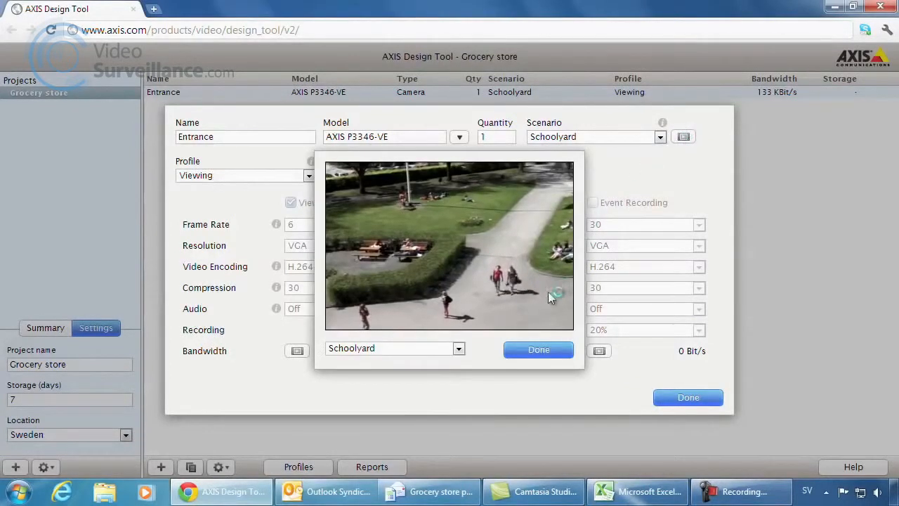
{"action": "left_click", "coordinate": [537, 350]}
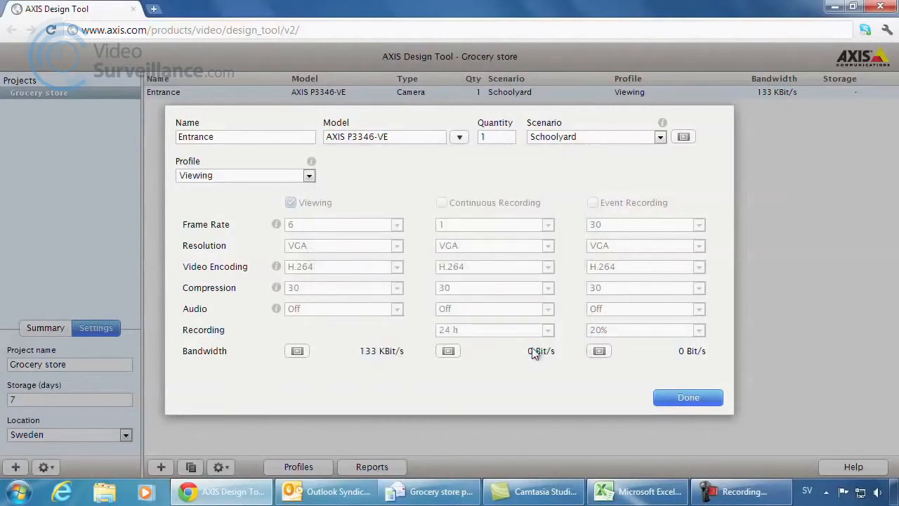
Assign the Entrance profile to the Entrance camera and finish editing it.
{"action": "left_click", "coordinate": [309, 176]}
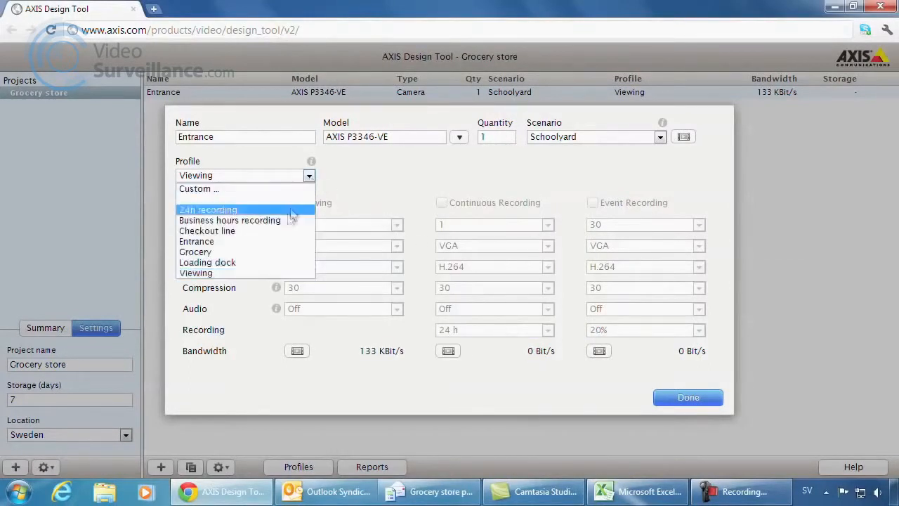
{"action": "left_click", "coordinate": [281, 241]}
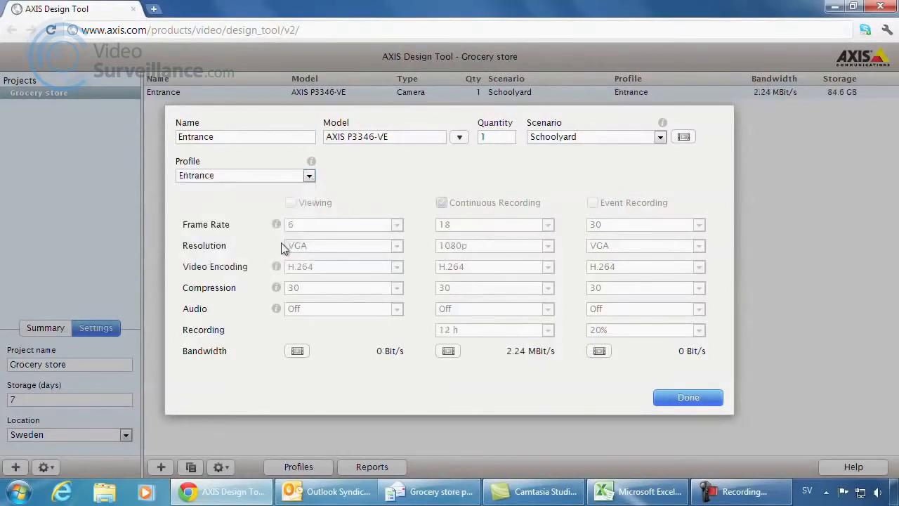
{"action": "left_click", "coordinate": [667, 400]}
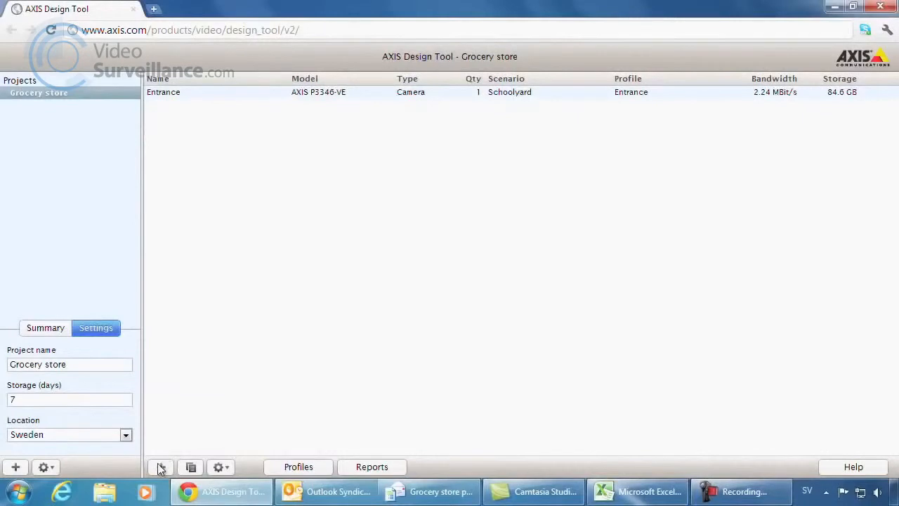
Add a product to the project, name it Grocery area and set its model to AXIS P3304.
{"action": "left_click", "coordinate": [160, 467]}
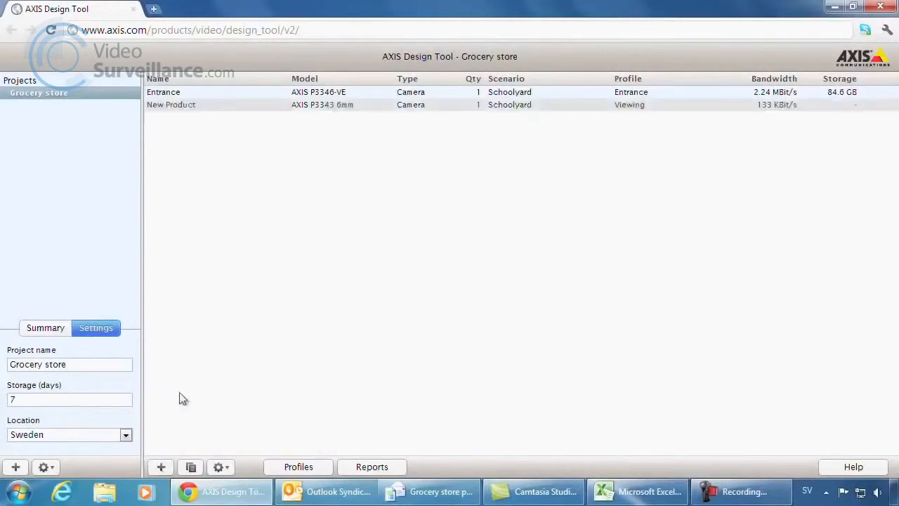
{"action": "double_click", "coordinate": [200, 106]}
{"action": "left_click_drag", "start_coordinate": [241, 137], "coordinate": [177, 137]}
{"action": "type", "text": "Grocery area"}
{"action": "left_click", "coordinate": [459, 138]}
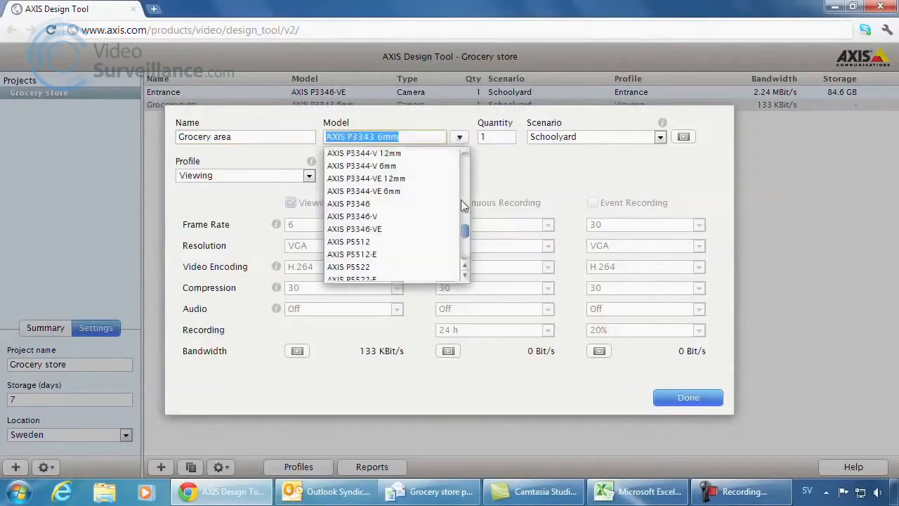
{"action": "left_click_drag", "start_coordinate": [464, 228], "coordinate": [463, 211]}
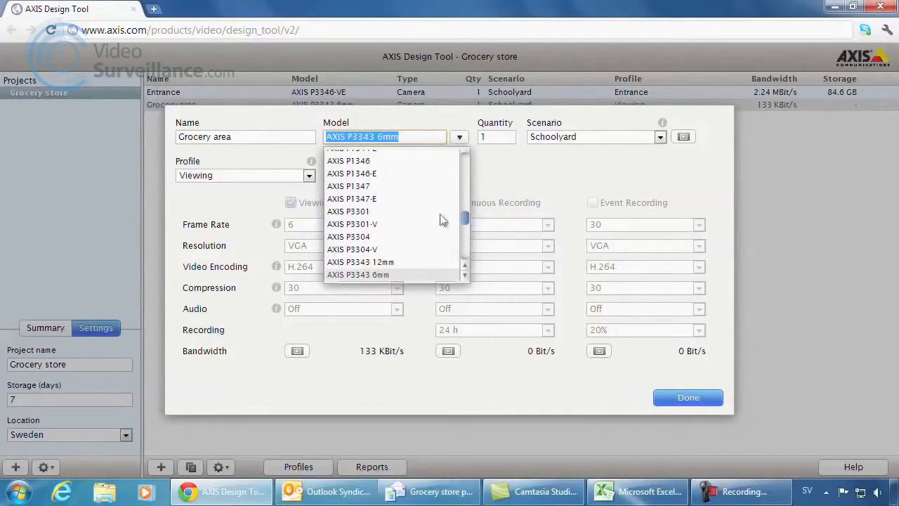
{"action": "left_click", "coordinate": [377, 230]}
Give Grocery area a quantity of 6 and the Grocery profile, save it and show the project summary.
{"action": "double_click", "coordinate": [484, 137]}
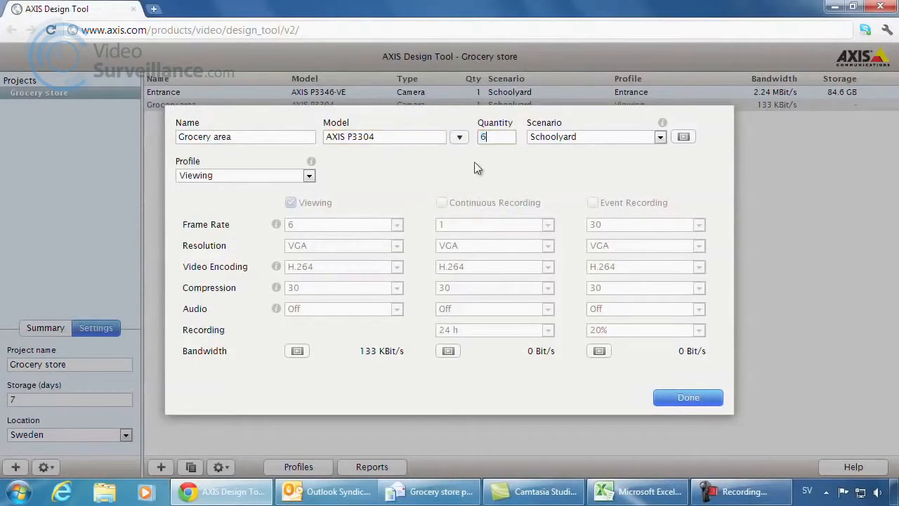
{"action": "type", "text": "6"}
{"action": "left_click", "coordinate": [311, 176]}
{"action": "left_click", "coordinate": [277, 242]}
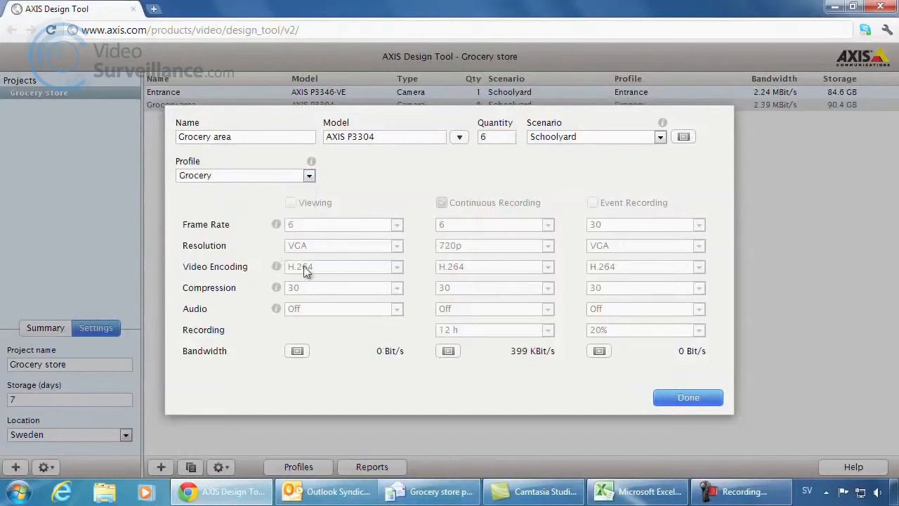
{"action": "left_click", "coordinate": [688, 397]}
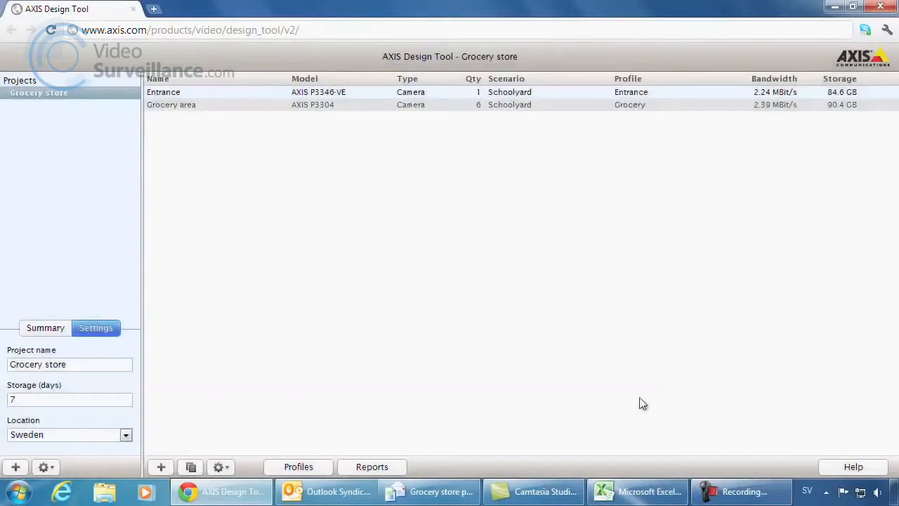
{"action": "left_click", "coordinate": [55, 330]}
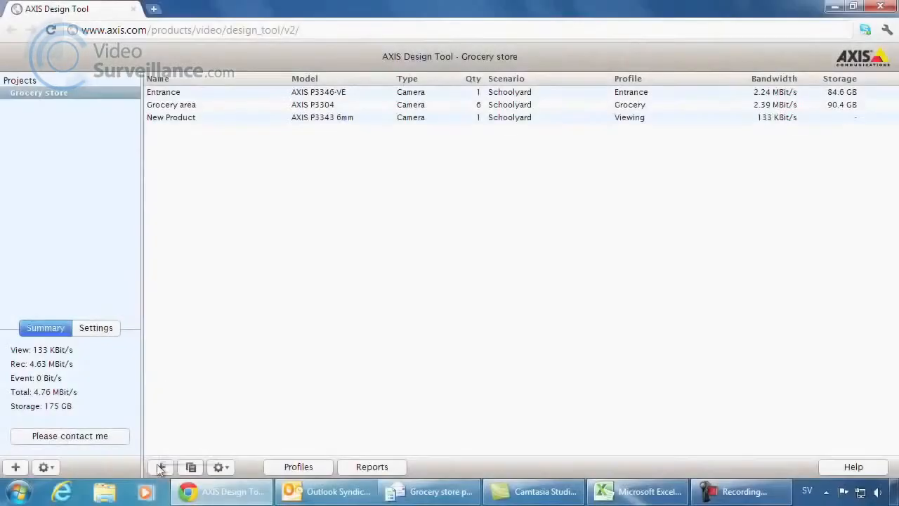
Name the new product Checkout line, with a quantity of 5 and the Stairway scenario.
{"action": "double_click", "coordinate": [181, 118]}
{"action": "left_click_drag", "start_coordinate": [233, 137], "coordinate": [190, 139]}
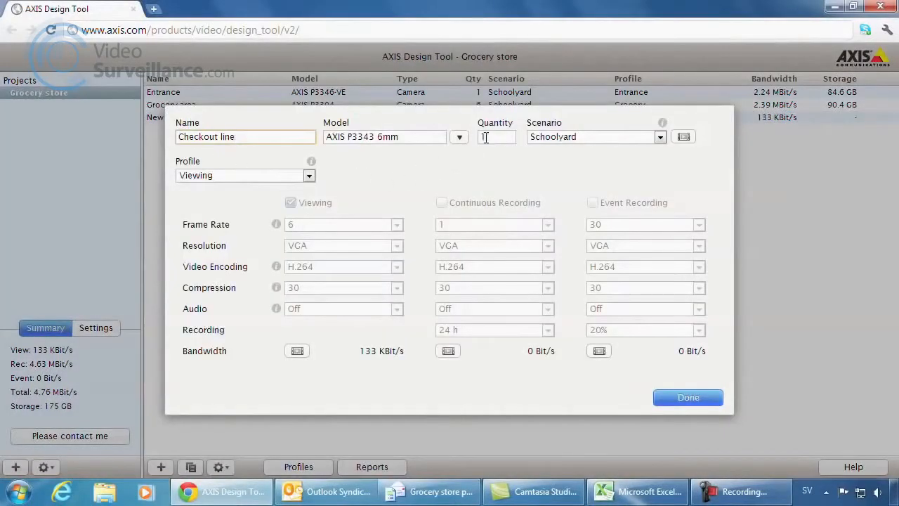
{"action": "left_click_drag", "start_coordinate": [485, 137], "coordinate": [478, 137]}
{"action": "left_click", "coordinate": [660, 137]}
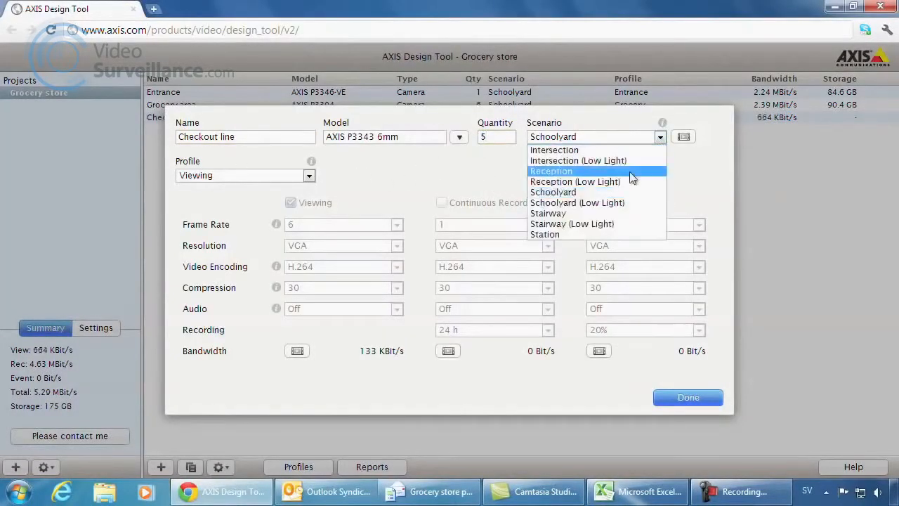
{"action": "left_click", "coordinate": [601, 214]}
Assign the Checkout line profile to the Checkout line product and change its model to AXIS P3346.
{"action": "left_click", "coordinate": [309, 176]}
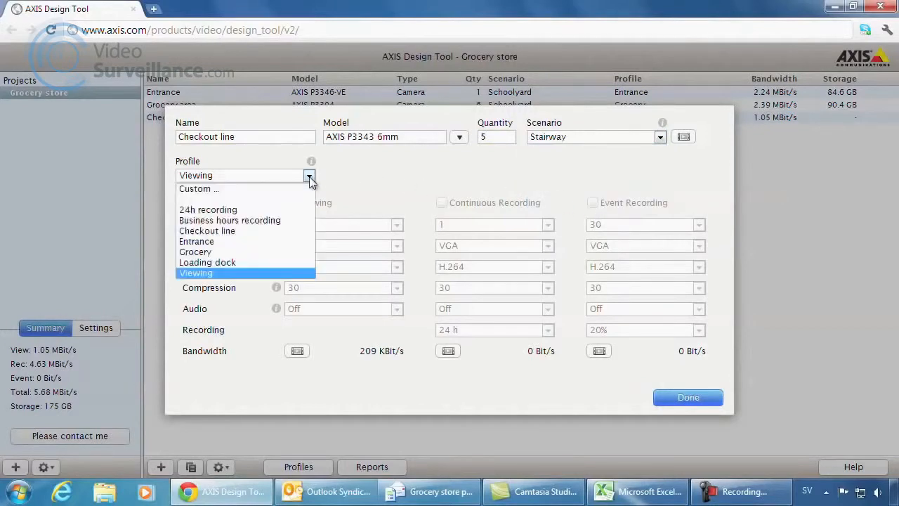
{"action": "left_click", "coordinate": [276, 229]}
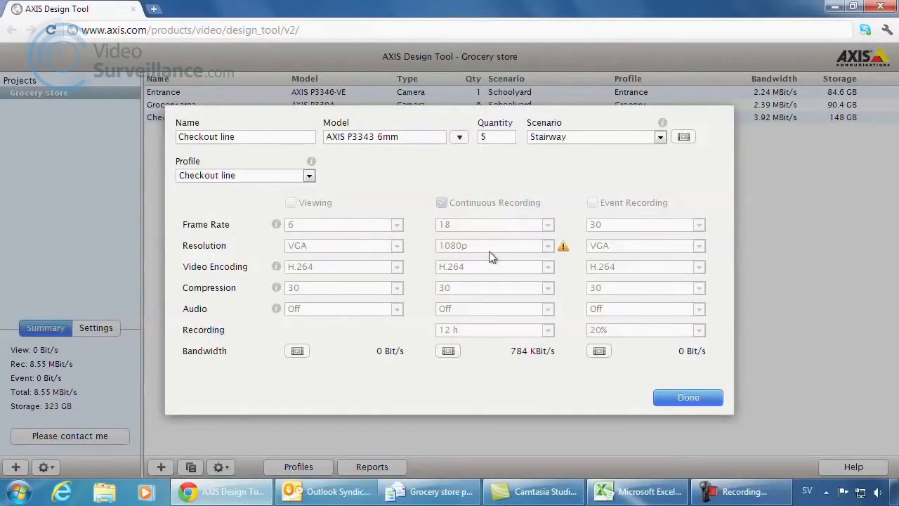
{"action": "mouse_move", "coordinate": [563, 252]}
{"action": "left_click", "coordinate": [460, 140]}
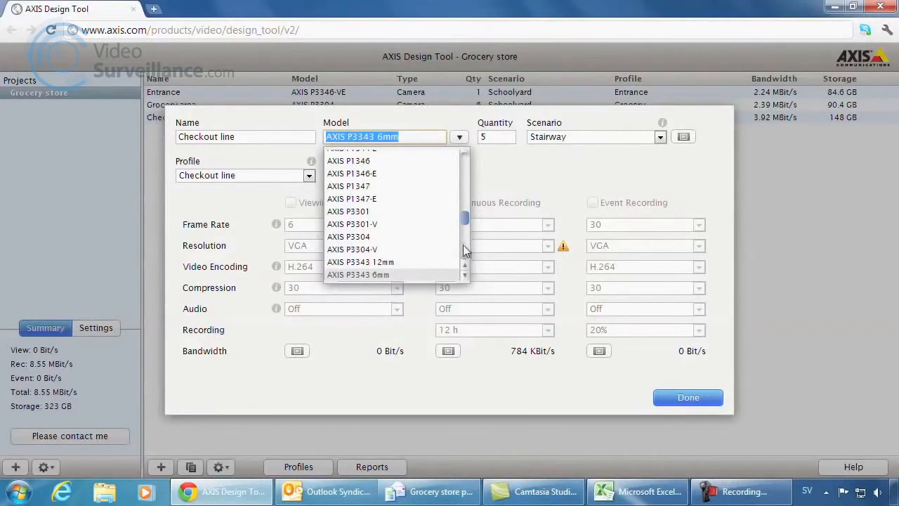
{"action": "left_click", "coordinate": [465, 275]}
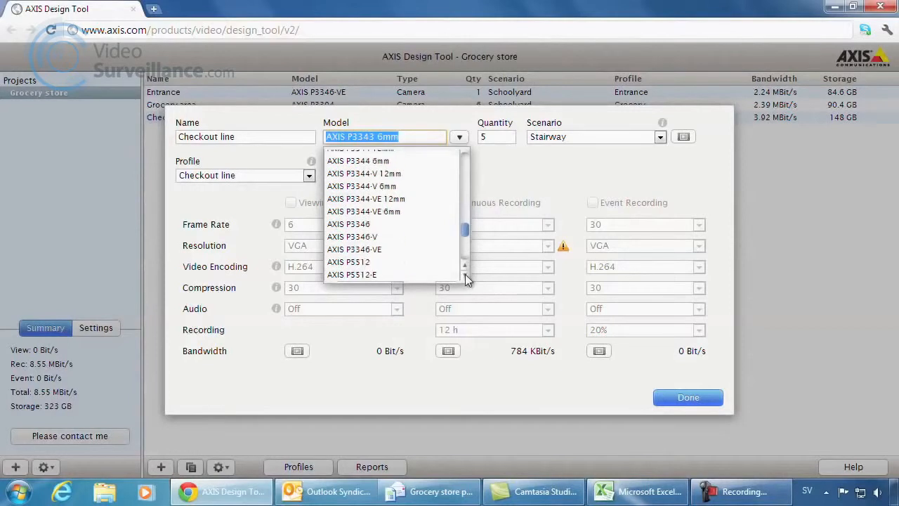
{"action": "left_click", "coordinate": [364, 226]}
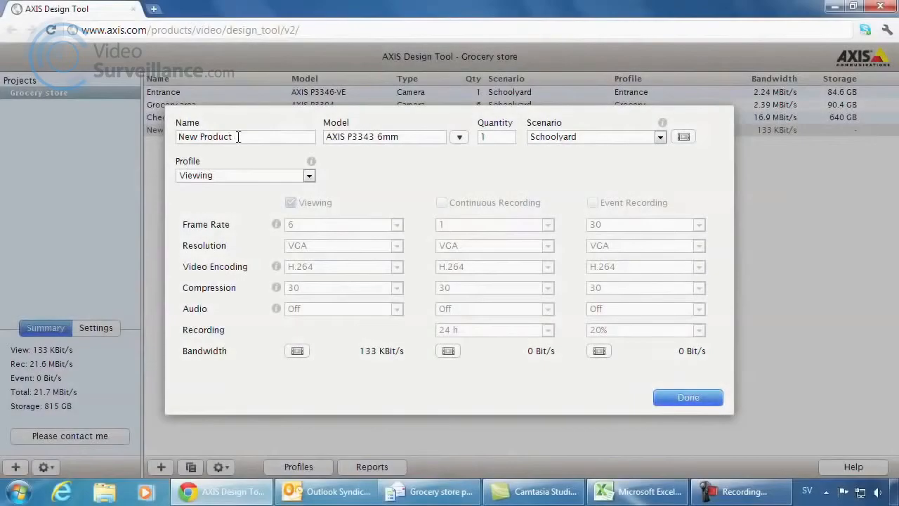
Name the next new product Loading dock and set its model to AXIS P1344-E.
{"action": "left_click_drag", "start_coordinate": [236, 136], "coordinate": [177, 137]}
{"action": "type", "text": "Loading dock"}
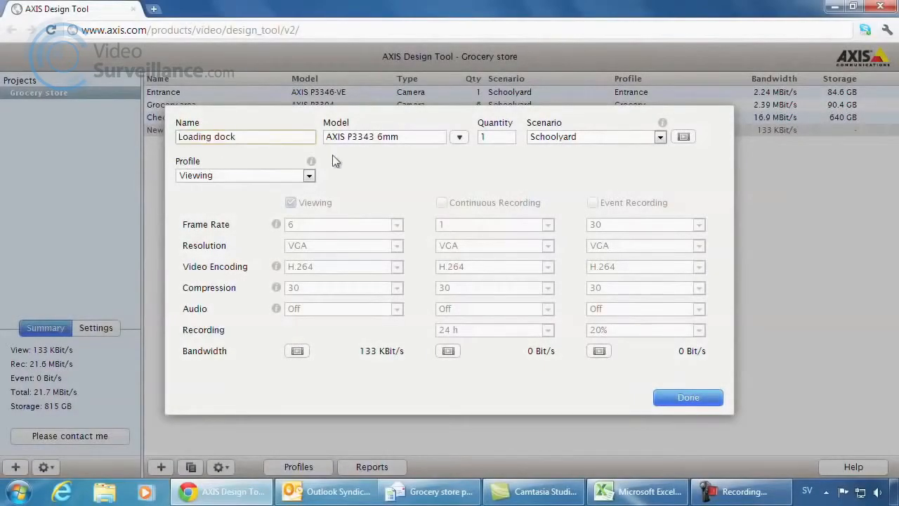
{"action": "left_click", "coordinate": [460, 138]}
{"action": "left_click_drag", "start_coordinate": [464, 229], "coordinate": [465, 213]}
{"action": "left_click", "coordinate": [373, 182]}
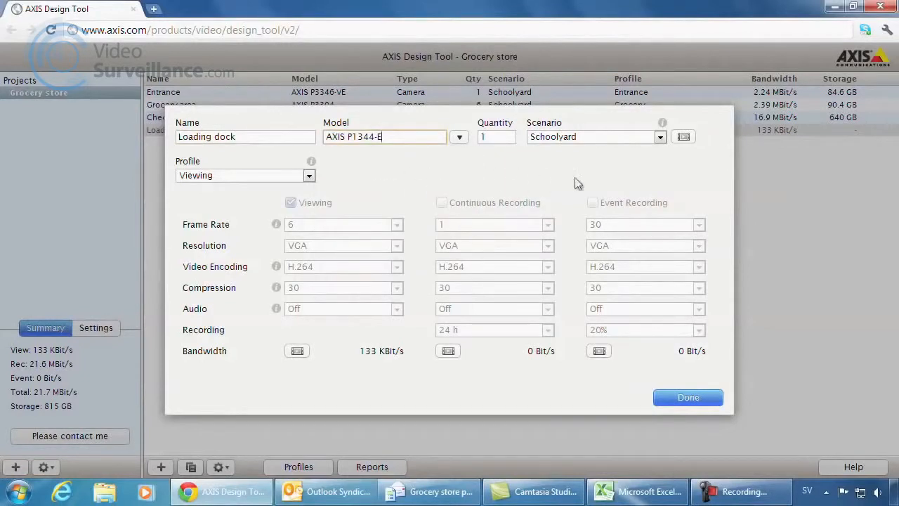
Give the Loading dock product the Reception scenario and the Loading dock profile, and finish editing it.
{"action": "left_click", "coordinate": [661, 138]}
{"action": "left_click", "coordinate": [555, 170]}
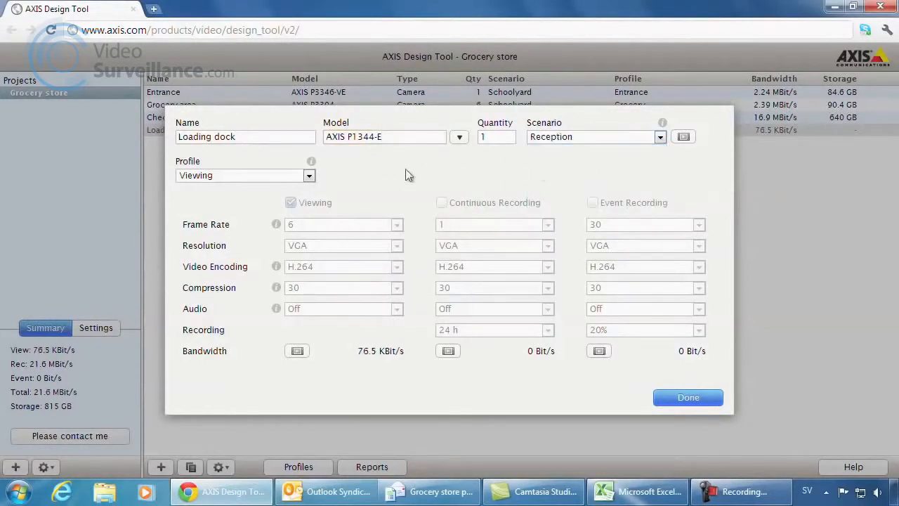
{"action": "left_click", "coordinate": [309, 177]}
{"action": "left_click", "coordinate": [264, 260]}
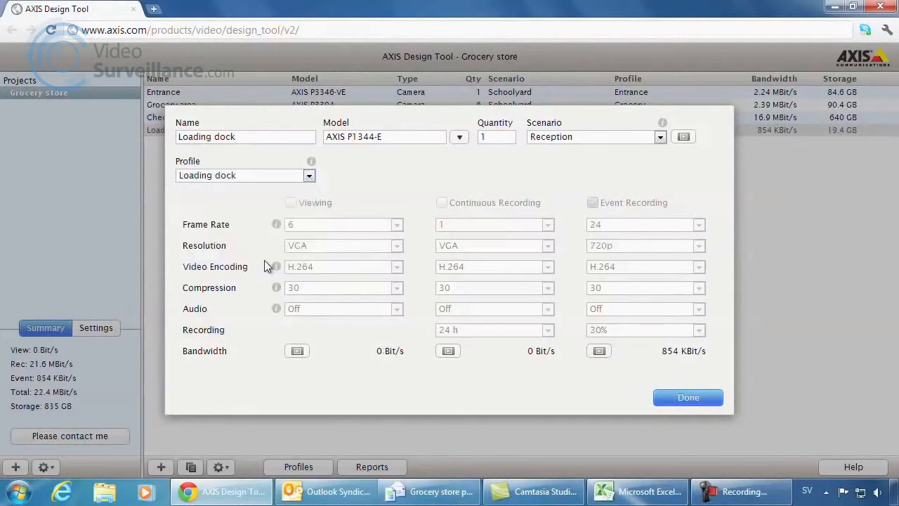
{"action": "left_click", "coordinate": [686, 403]}
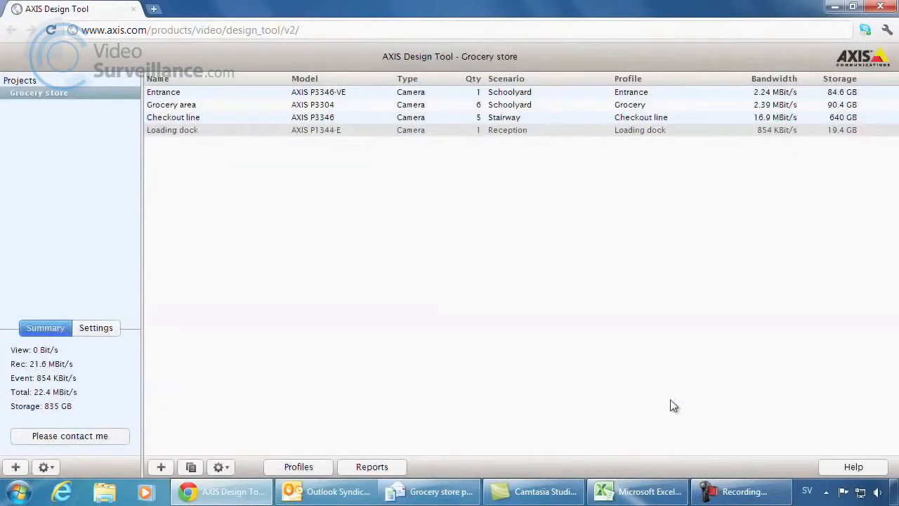
Open the Bandwidth Estimate Report for the project and copy its whole table, including the Project Summary row.
{"action": "left_click", "coordinate": [372, 466]}
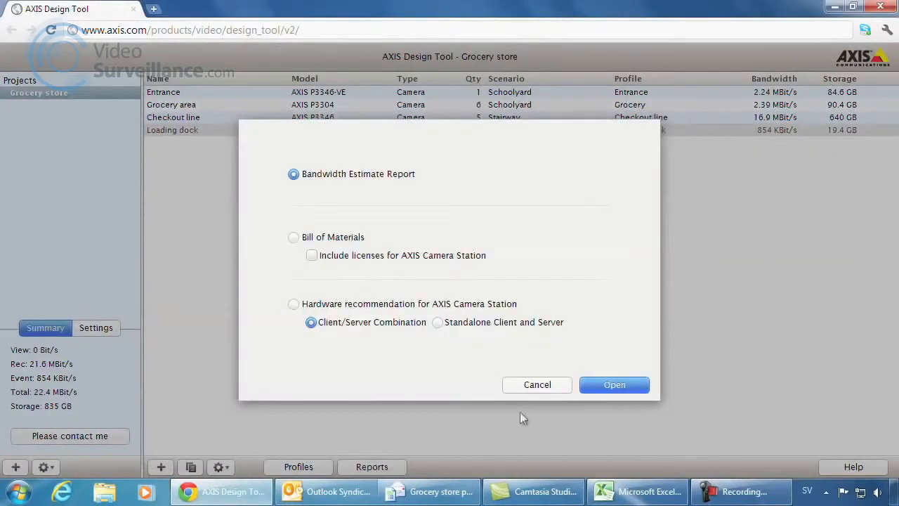
{"action": "left_click", "coordinate": [599, 388]}
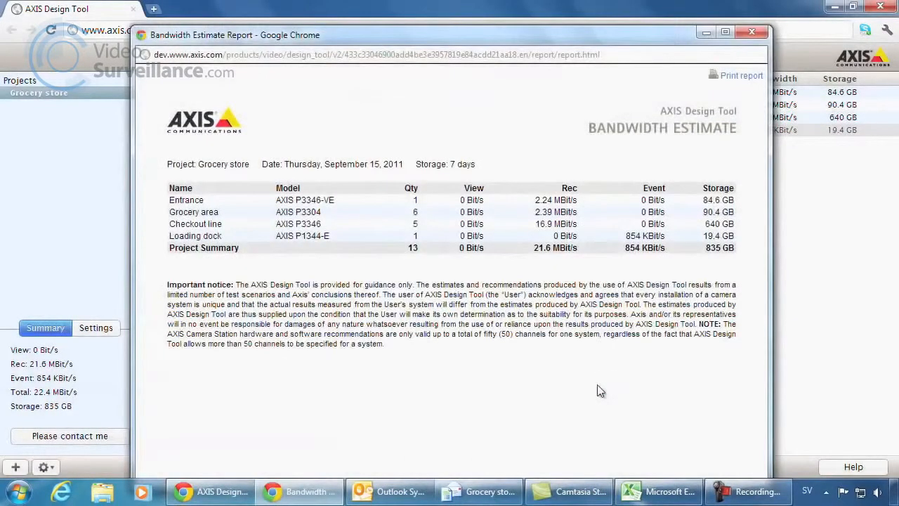
{"action": "left_click_drag", "start_coordinate": [170, 185], "coordinate": [734, 250]}
{"action": "key", "text": "ctrl+c"}
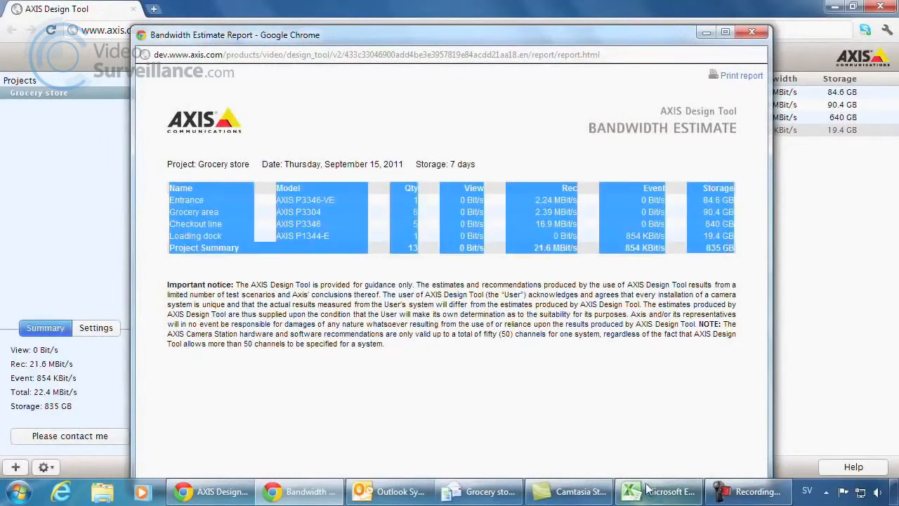
Switch to Excel, paste the copied report table into Sheet1 starting at cell A1, and return to the report.
{"action": "left_click", "coordinate": [647, 488]}
{"action": "key", "text": "ctrl+v"}
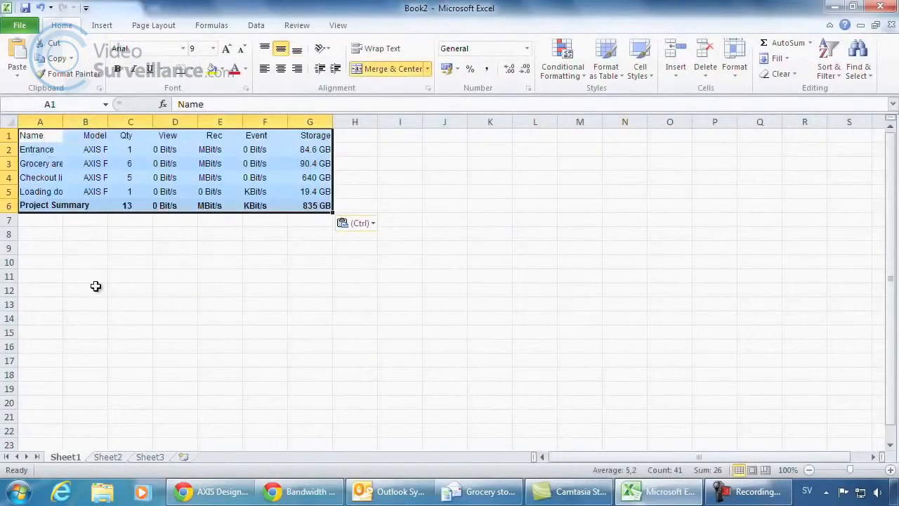
{"action": "left_click", "coordinate": [832, 7]}
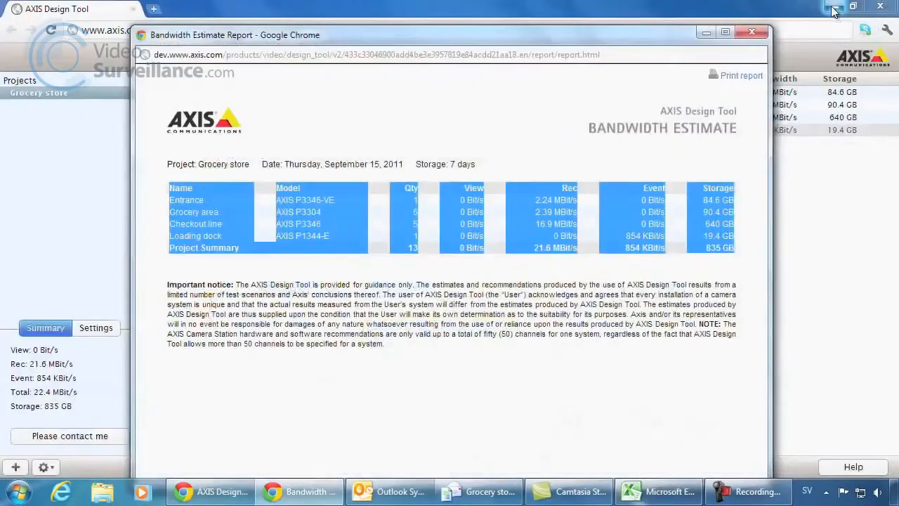
Close the bandwidth report, generate the Bill of Materials with licenses for AXIS Camera Station included, and close it after viewing.
{"action": "left_click", "coordinate": [746, 32]}
{"action": "left_click", "coordinate": [365, 468]}
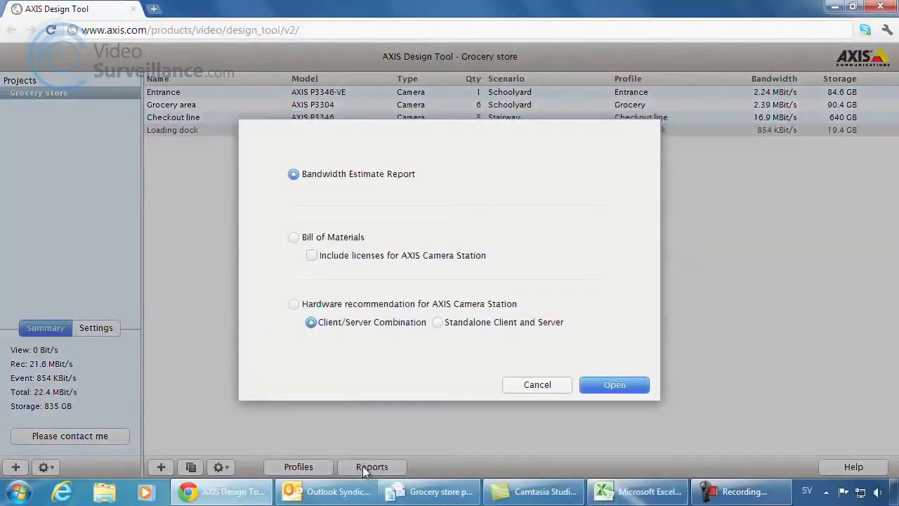
{"action": "left_click", "coordinate": [294, 237]}
{"action": "left_click", "coordinate": [311, 255]}
{"action": "left_click", "coordinate": [592, 383]}
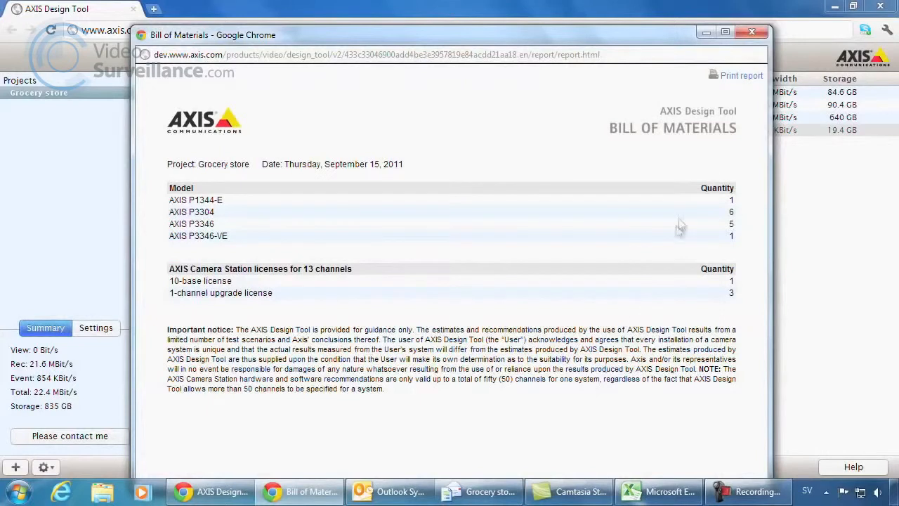
{"action": "left_click", "coordinate": [751, 33]}
Generate the hardware recommendation for AXIS Camera Station with the Client/Server Combination option, and close the report after viewing.
{"action": "left_click", "coordinate": [372, 467]}
{"action": "left_click", "coordinate": [294, 304]}
{"action": "left_click", "coordinate": [597, 385]}
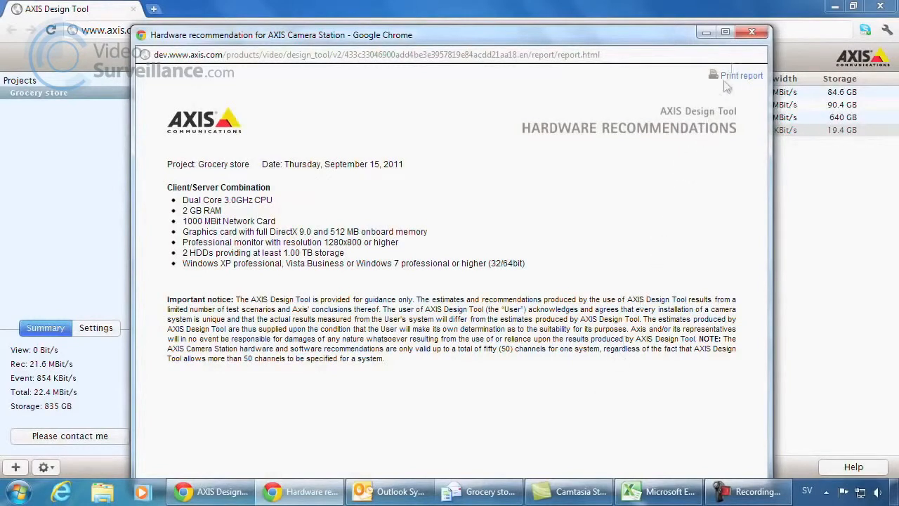
{"action": "left_click", "coordinate": [751, 32]}
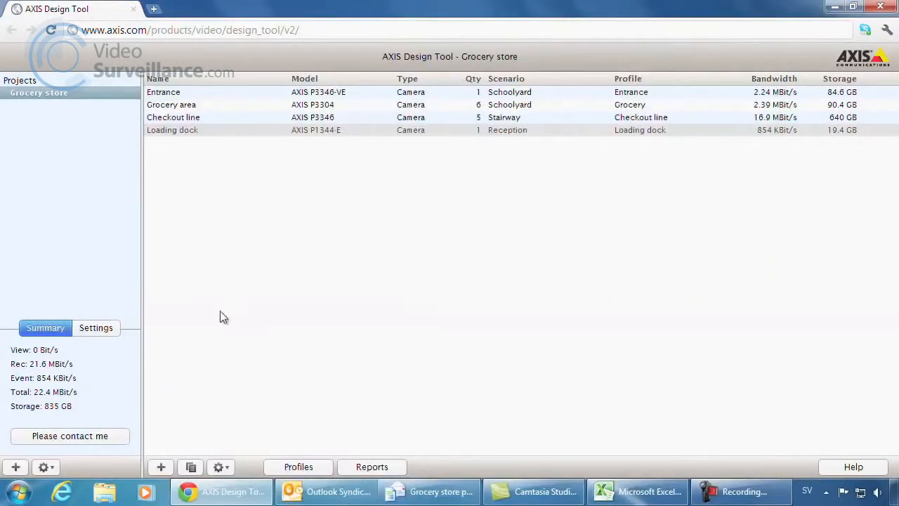
Export the Grocery store project with the Copy/paste method, copy all the exported text, and finish the export.
{"action": "left_click", "coordinate": [52, 469]}
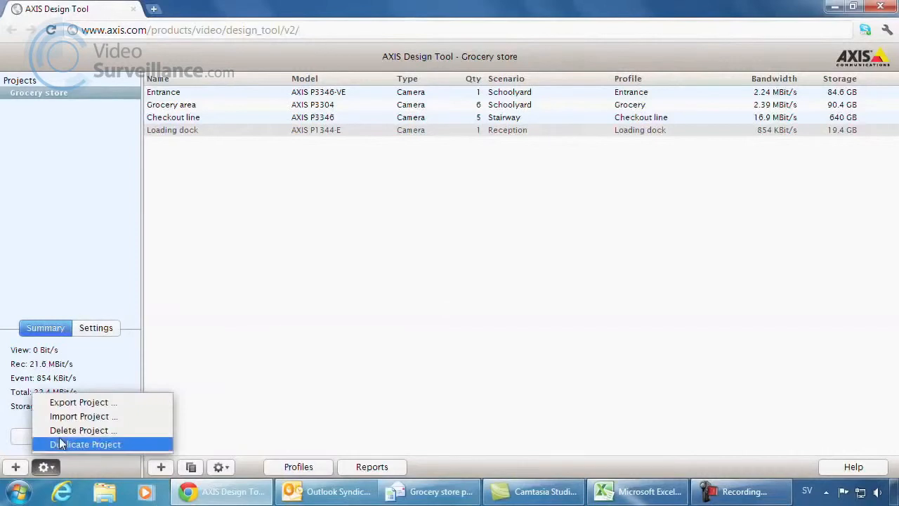
{"action": "left_click", "coordinate": [73, 403]}
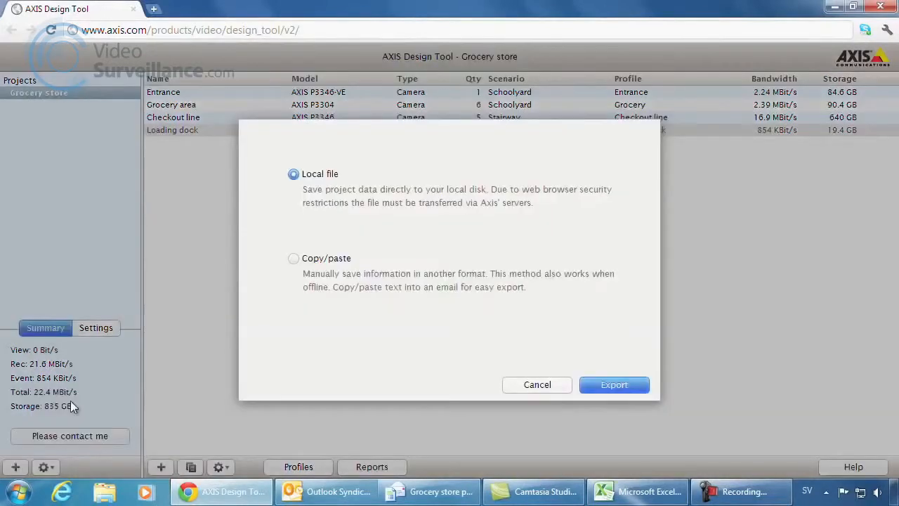
{"action": "left_click", "coordinate": [293, 259]}
{"action": "left_click", "coordinate": [608, 386]}
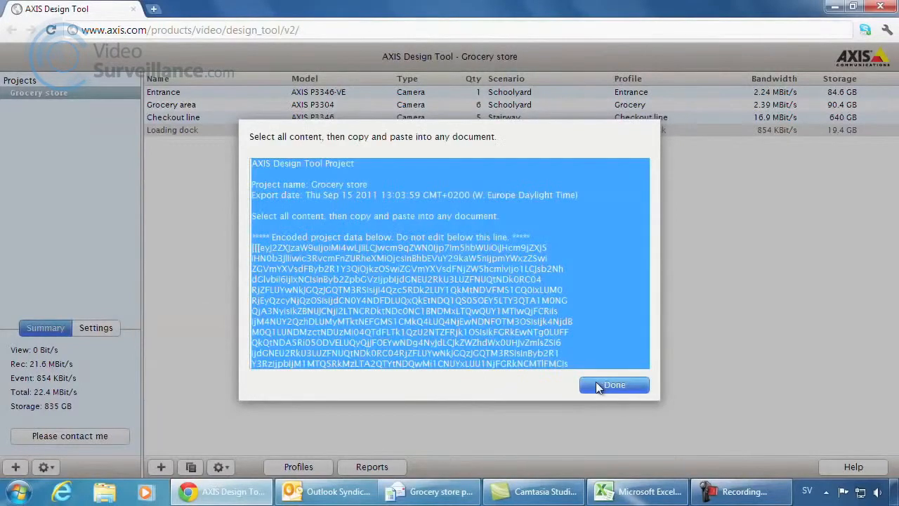
{"action": "right_click", "coordinate": [400, 293]}
{"action": "left_click", "coordinate": [435, 353]}
{"action": "left_click", "coordinate": [590, 391]}
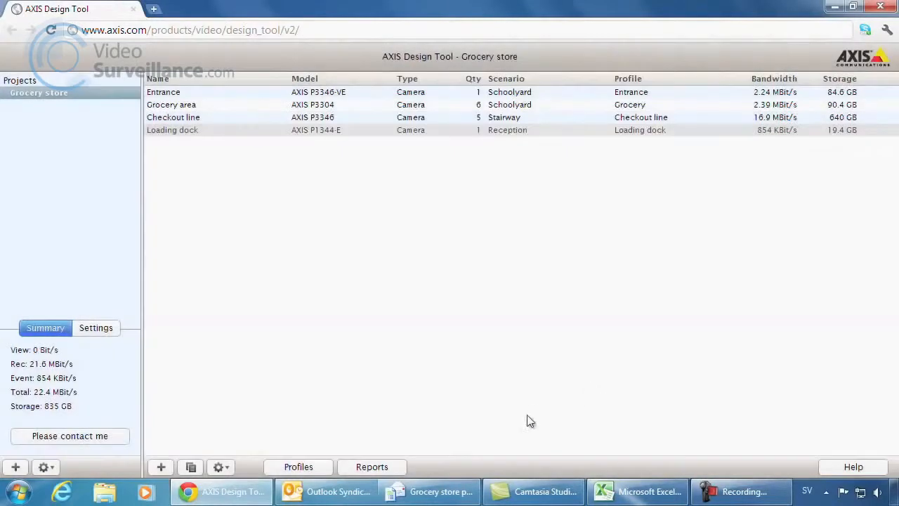
Switch to the Grocery store project message in Outlook, paste the exported project text below the signature, and send the message.
{"action": "left_click", "coordinate": [452, 493]}
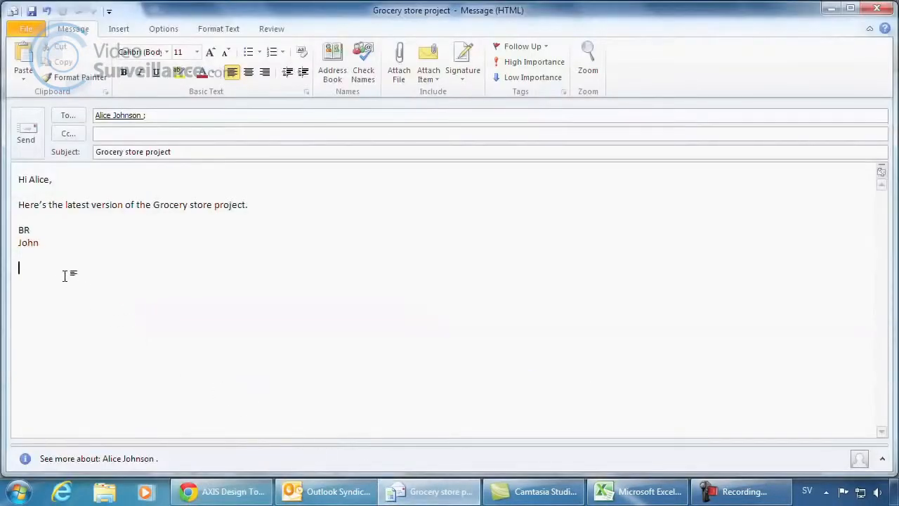
{"action": "key", "text": "ctrl+v"}
{"action": "left_click_drag", "start_coordinate": [882, 415], "coordinate": [883, 204]}
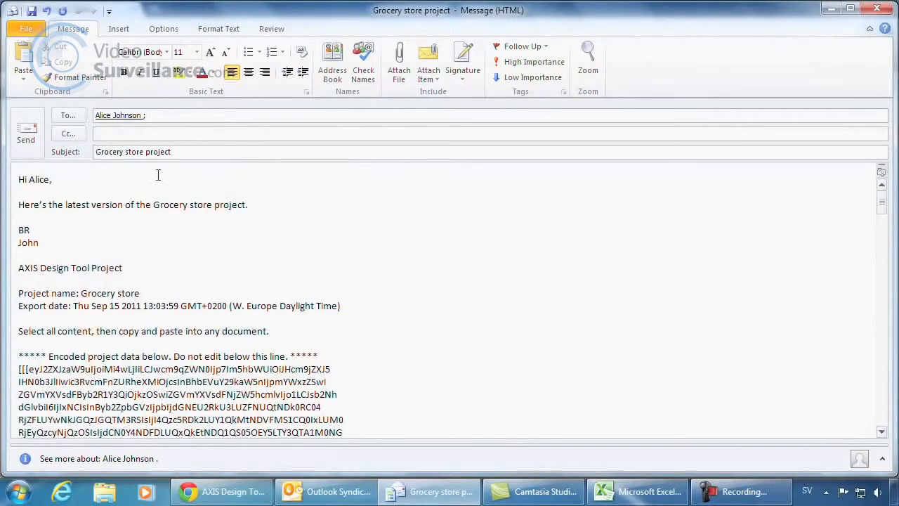
{"action": "left_click", "coordinate": [39, 139]}
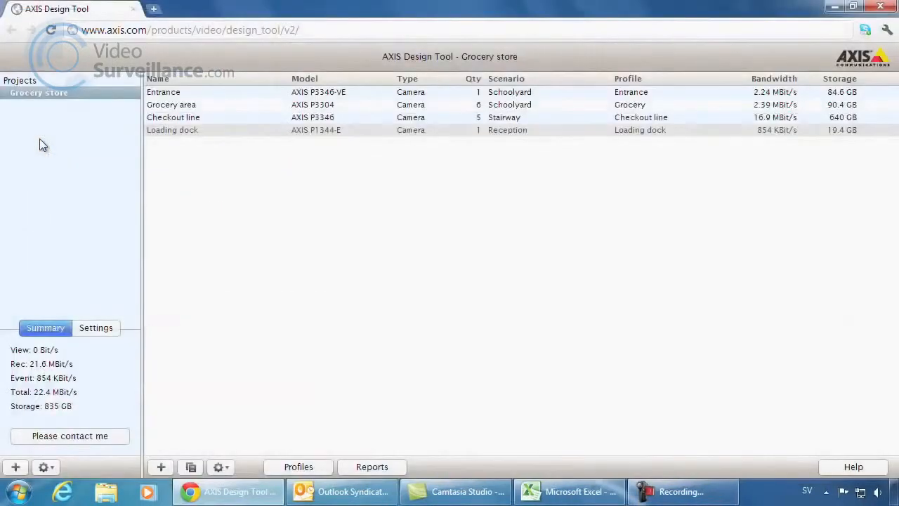